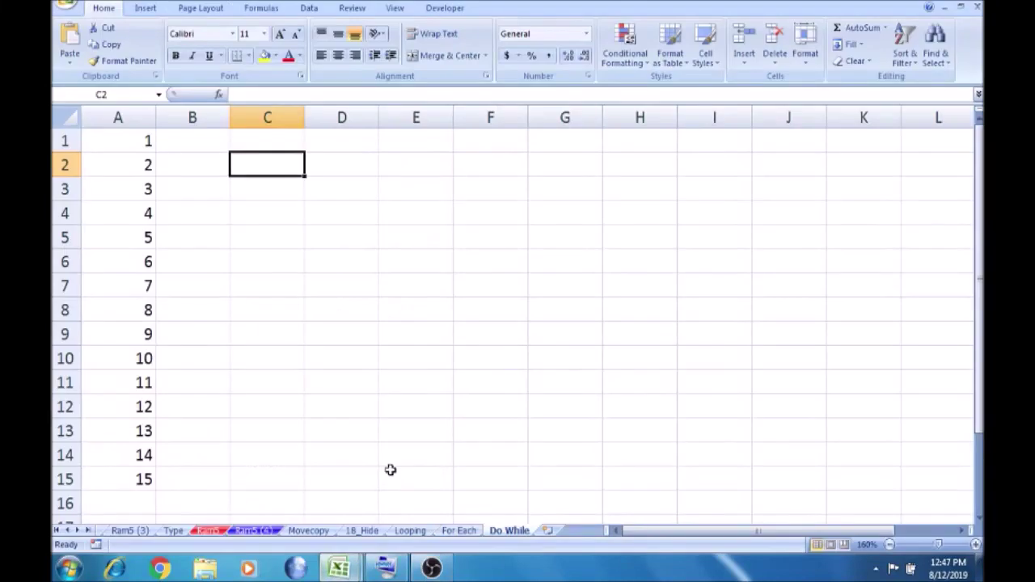
Switch between the workbook windows and bring the Visual Basic Editor to the front
left_click(343, 378)
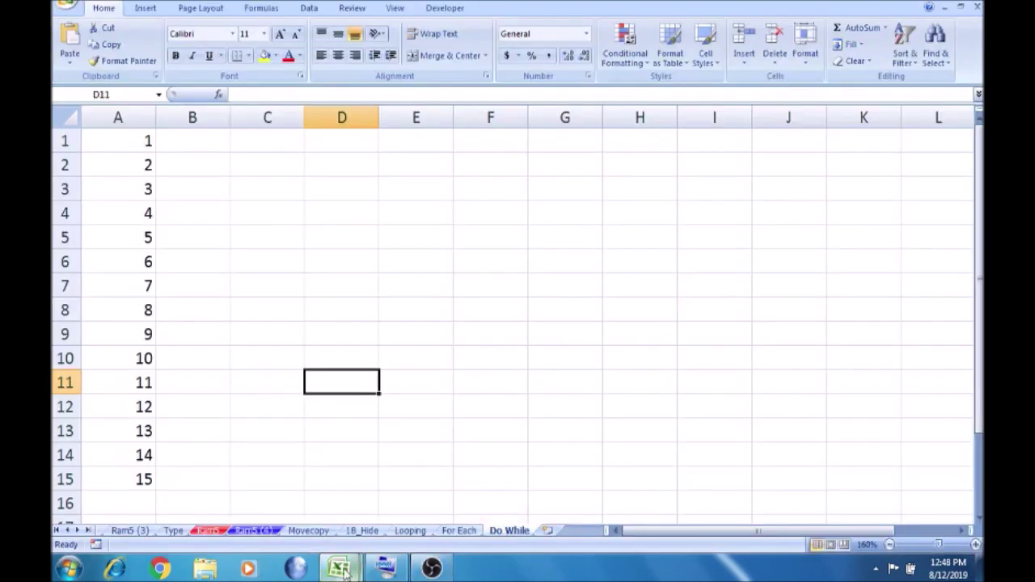
left_click(344, 570)
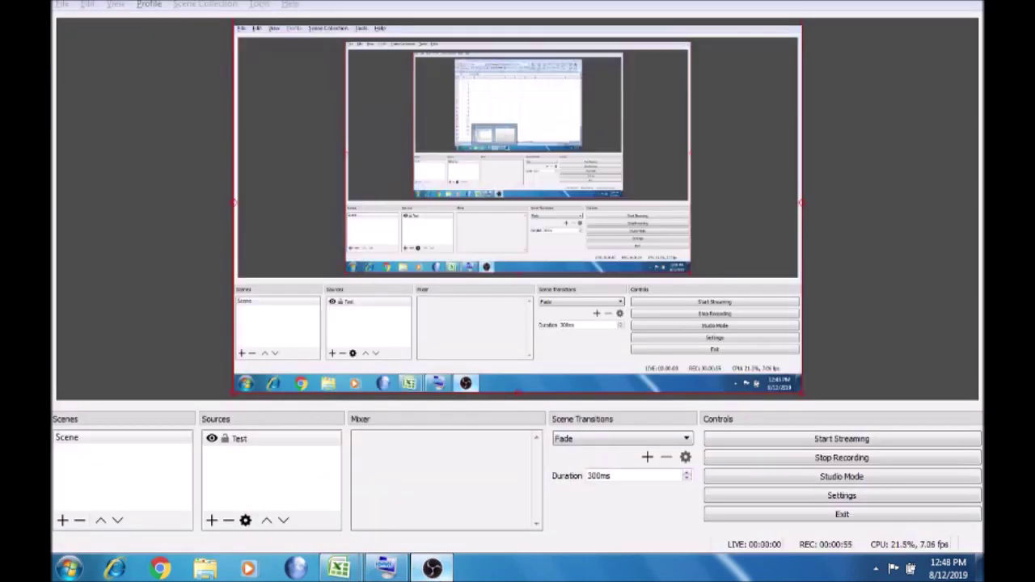
left_click(419, 482)
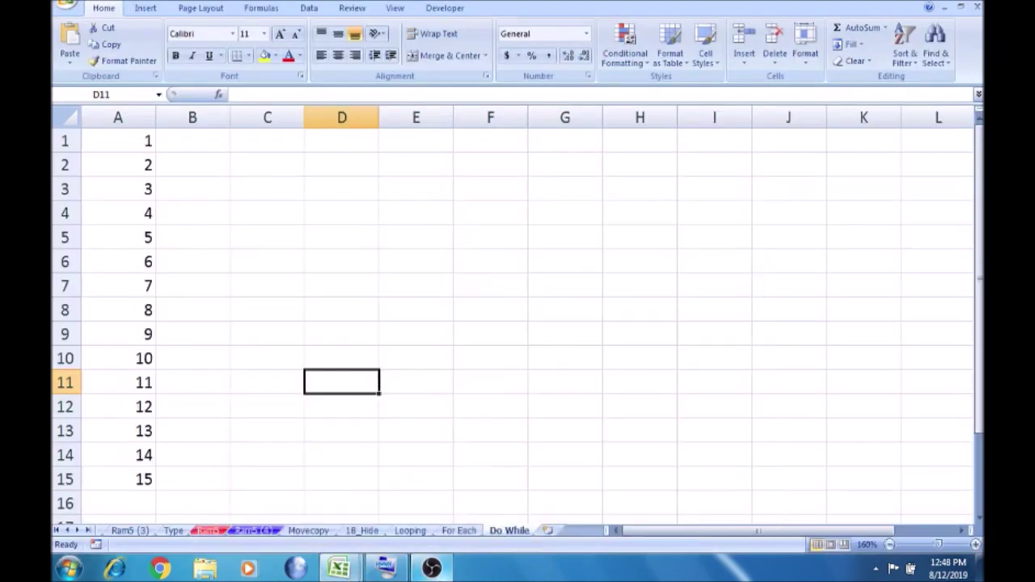
left_click(344, 570)
left_click(420, 479)
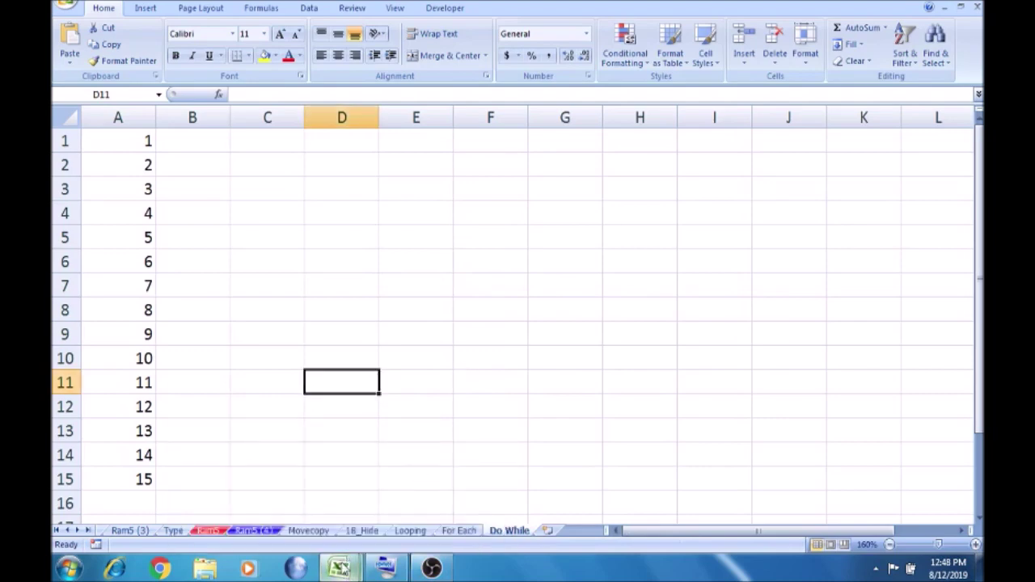
left_click(343, 568)
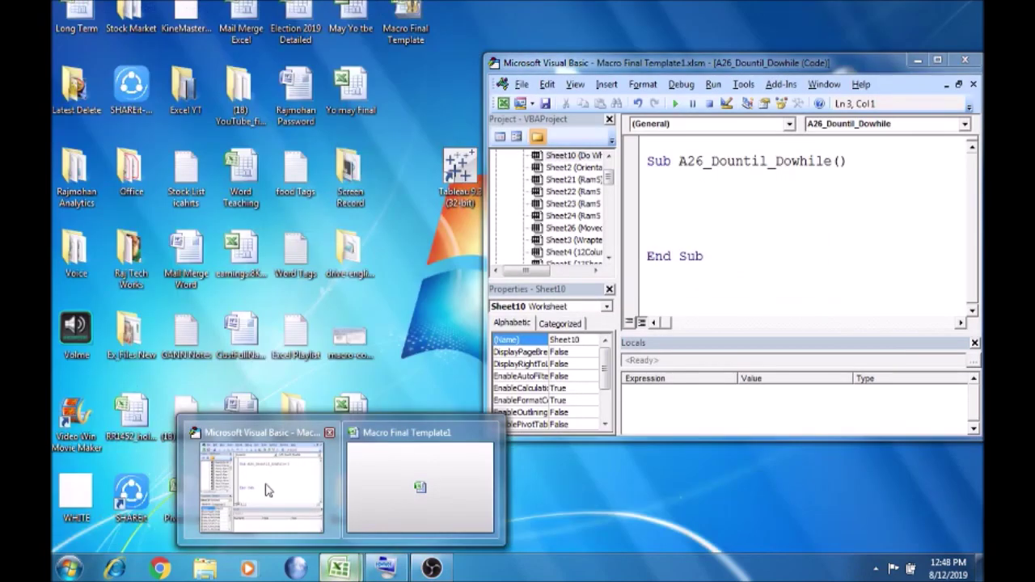
left_click(266, 485)
Declare Dim i As Integer in the macro, start a Do line below, and return to Excel
key("Return")
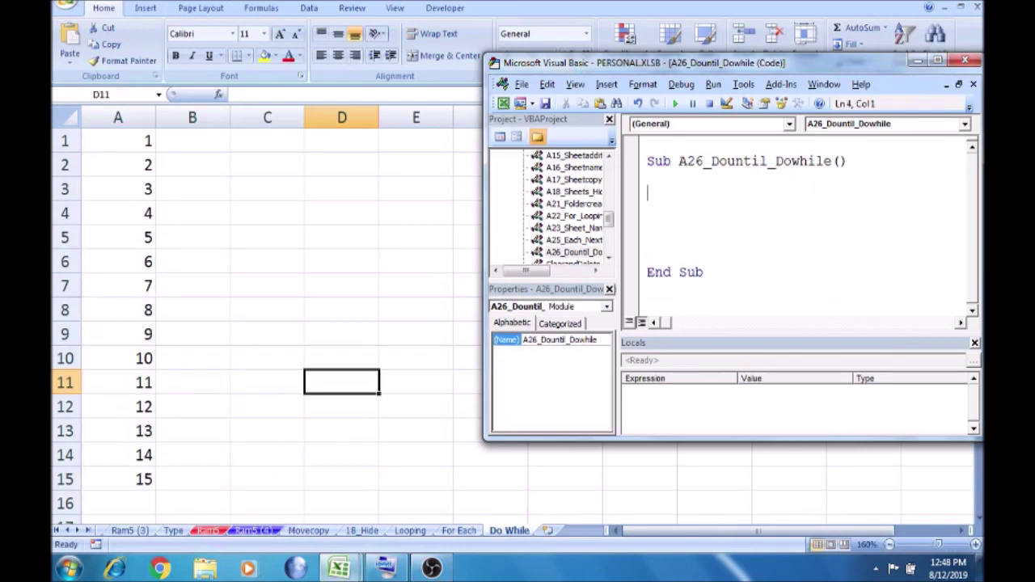
type("Dim ")
type("i as ")
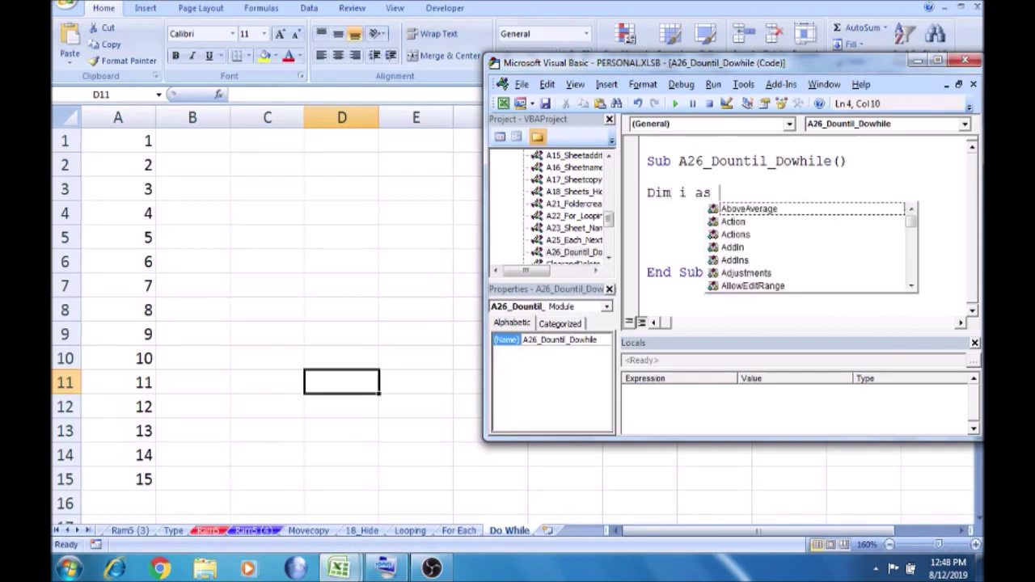
type("in")
key("Tab")
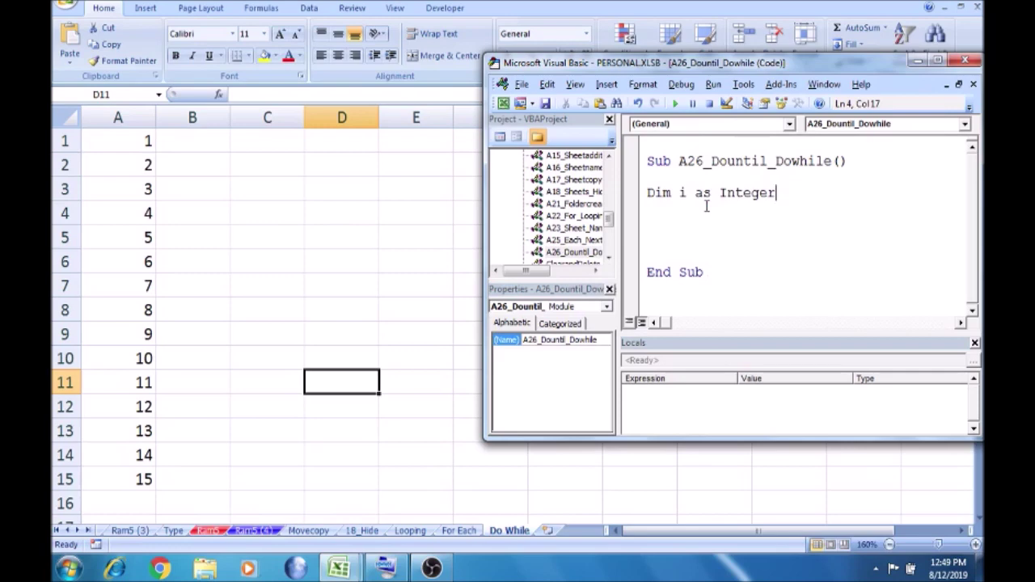
key("Return")
key("Return")
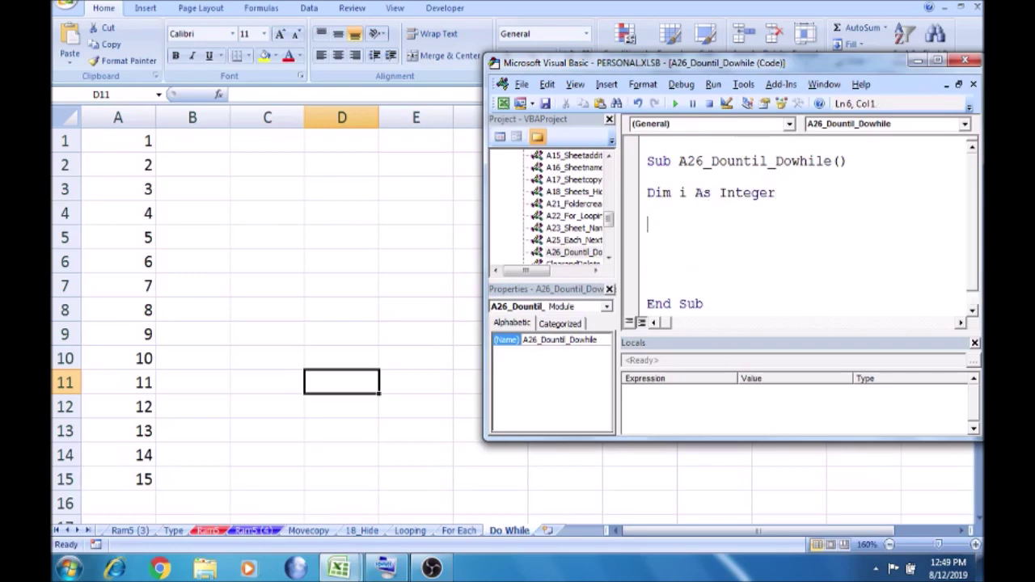
type("Do")
left_click(259, 207)
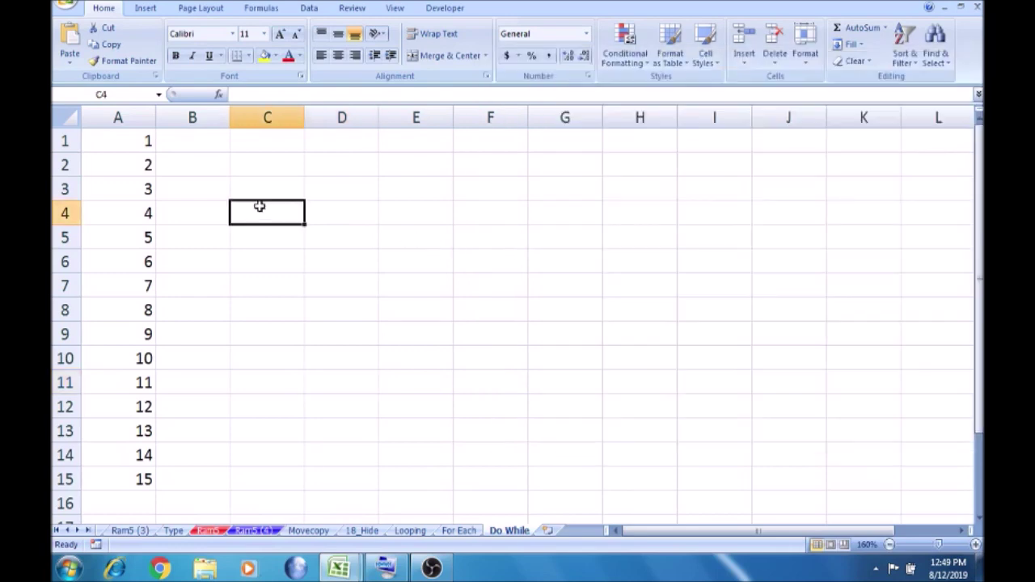
left_click(142, 140)
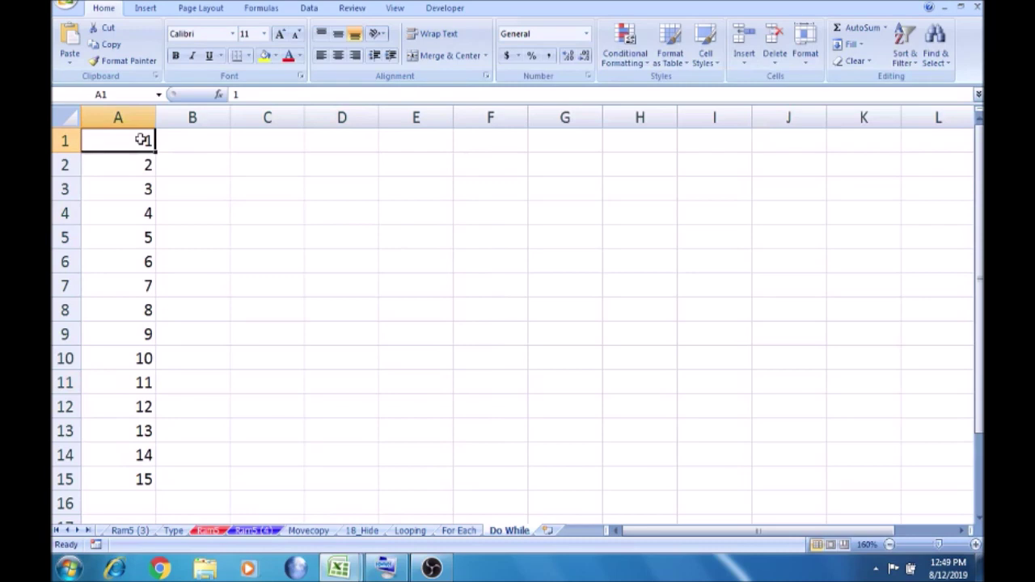
left_click(188, 140)
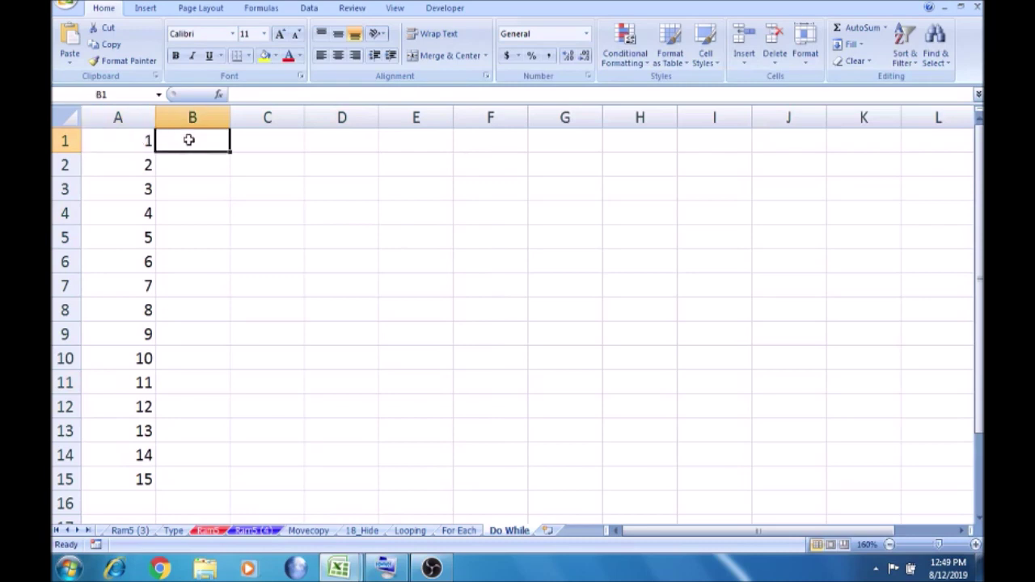
left_click(142, 140)
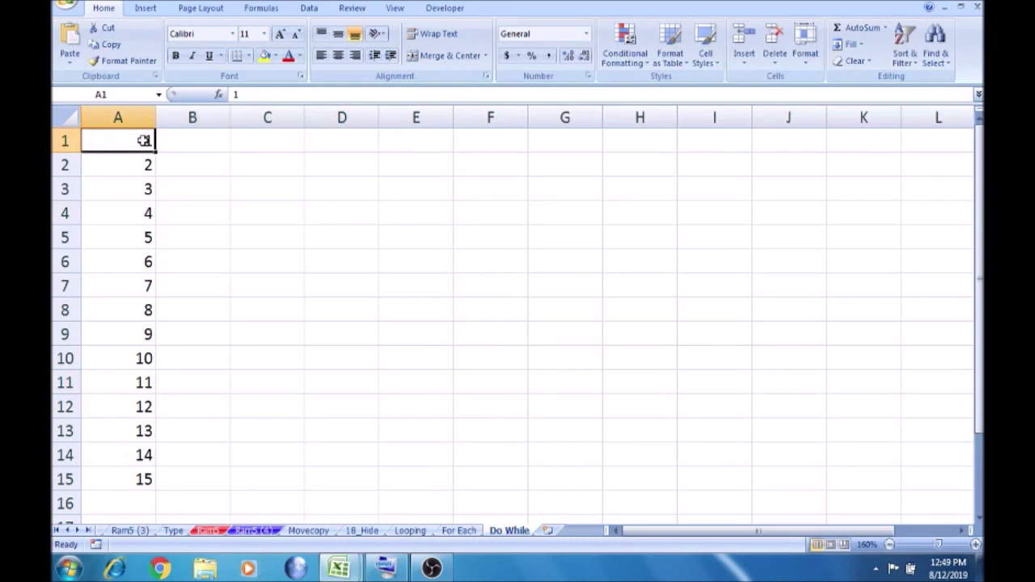
left_click(177, 141)
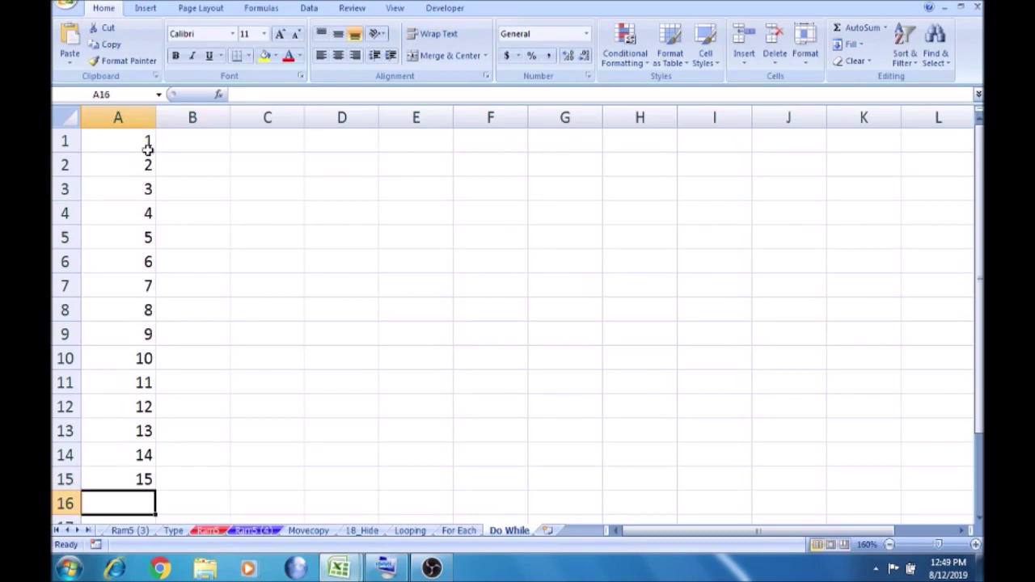
key("alt+Tab")
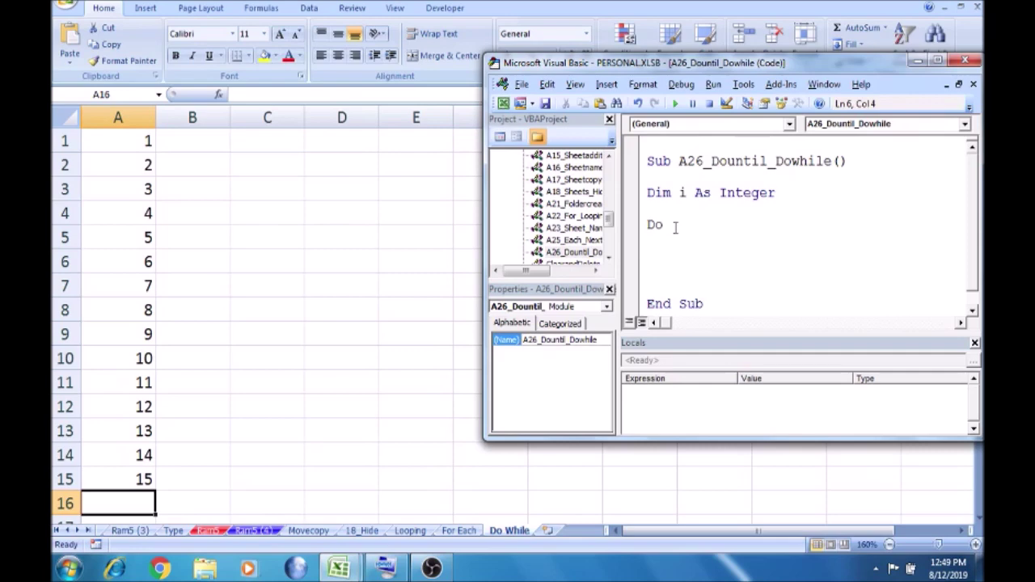
Complete the loop line as Do While Cells(i, 1).Value <> "" and begin a Cells(i,1) line below
type("while")
type(" Cells")
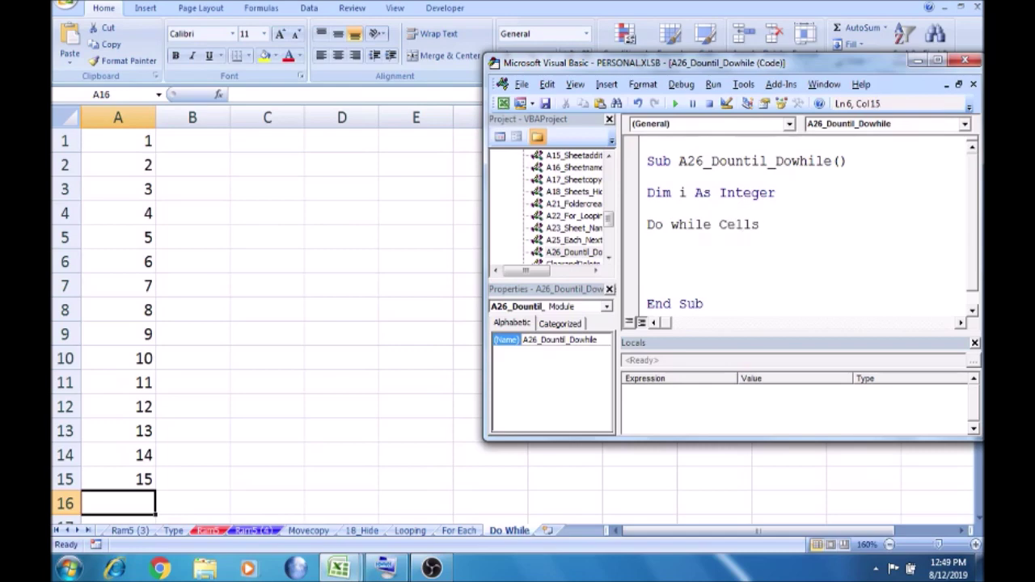
type("(1")
key("BackSpace")
type("i, ")
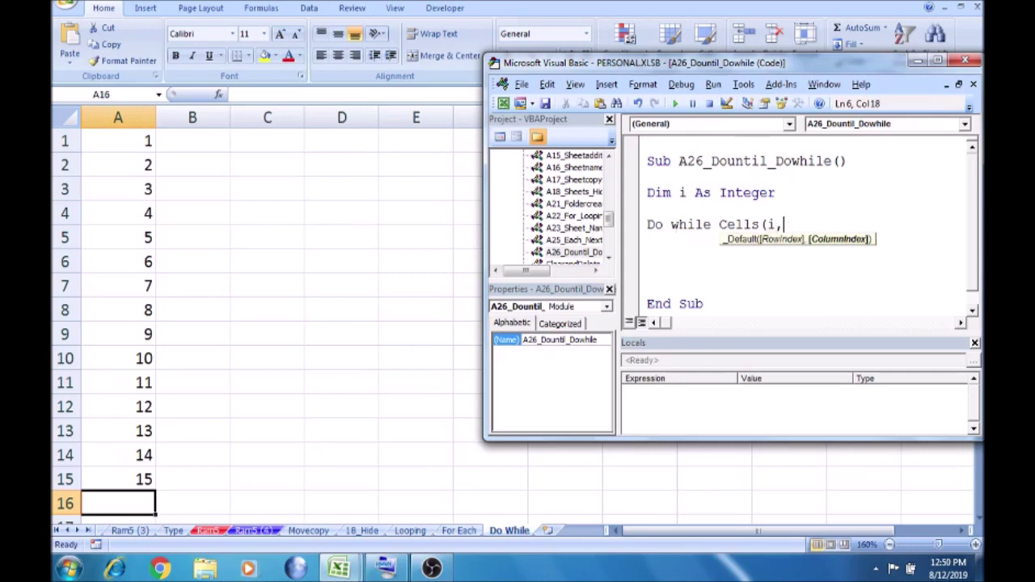
type("1)")
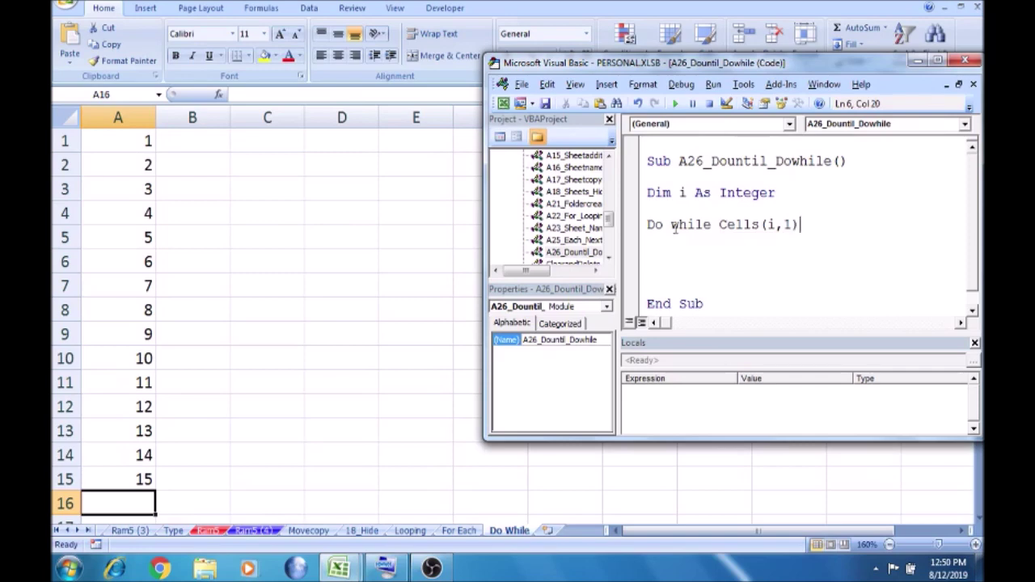
type(".value")
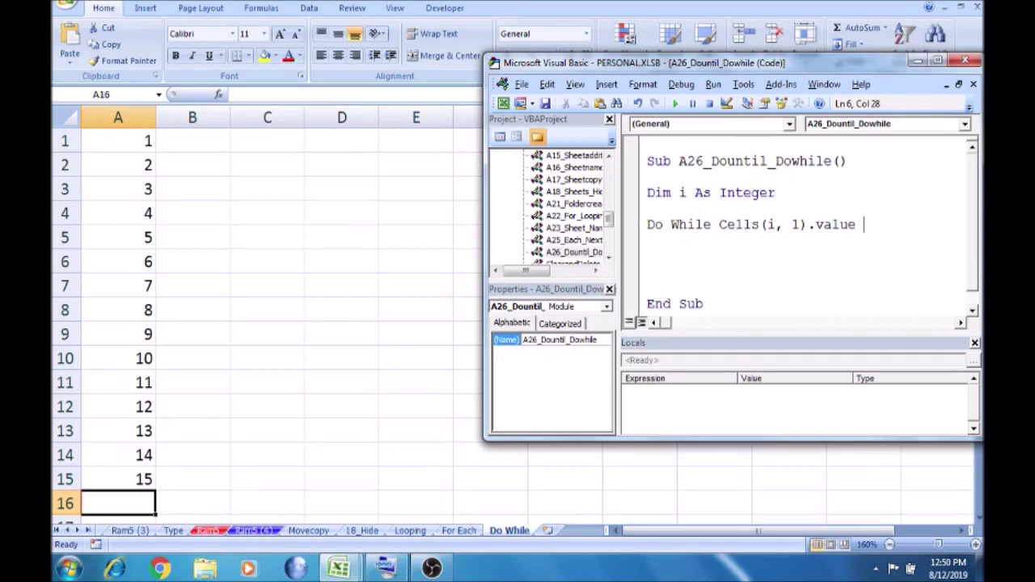
type("<>")
type(" \"\"")
left_click(800, 224)
left_click(667, 258)
type("cells")
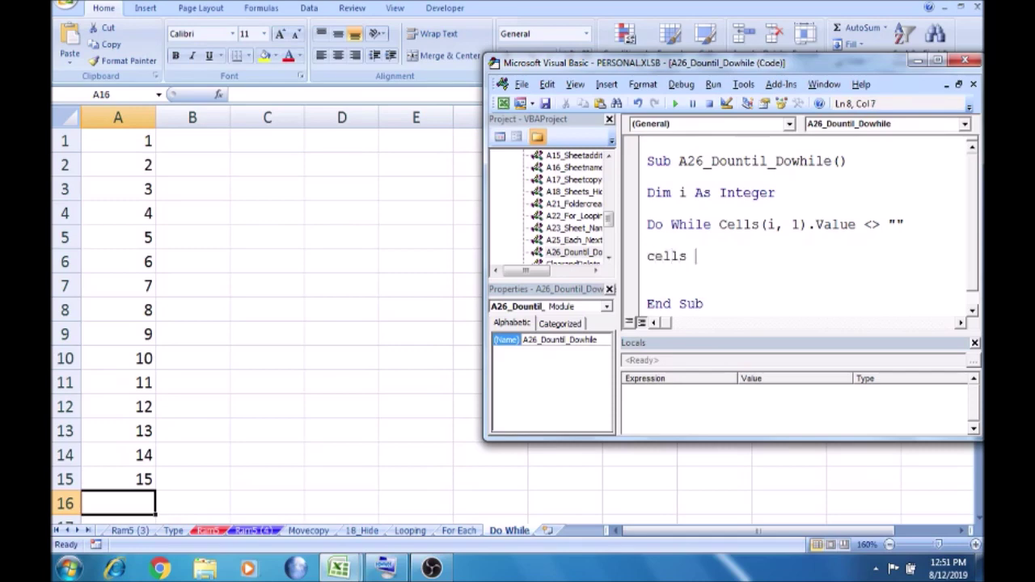
type("(")
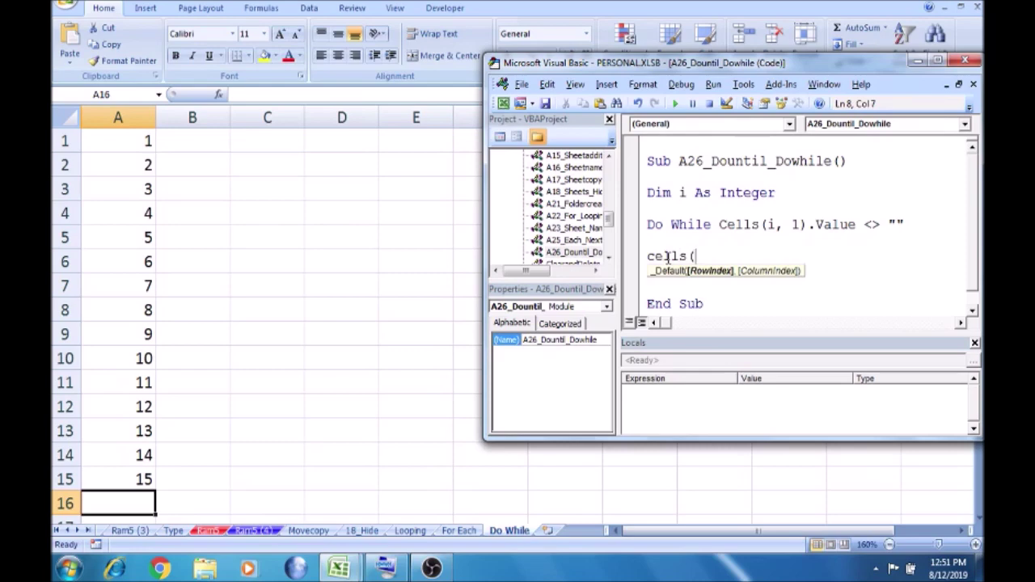
type("i,1")
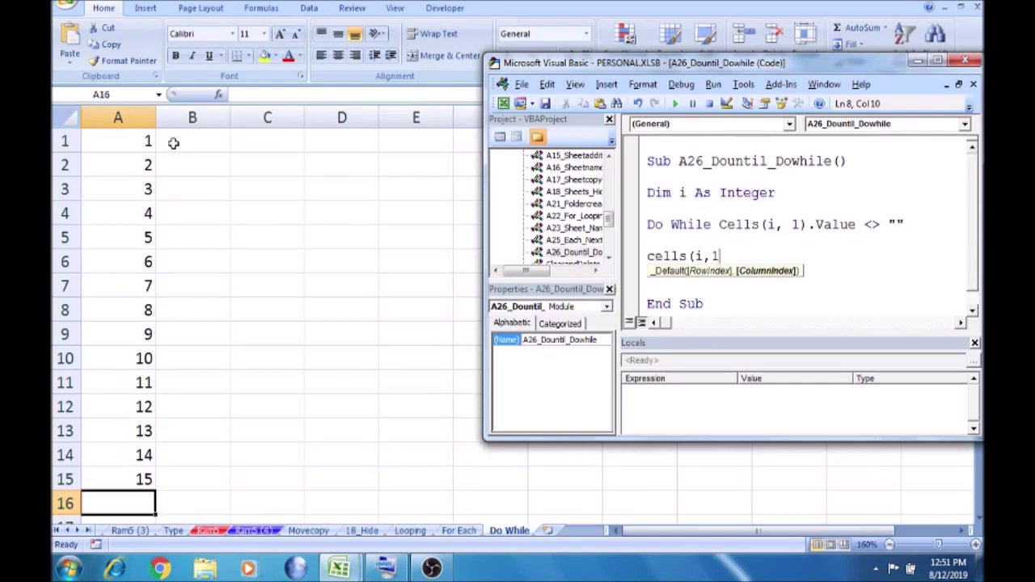
Write the loop body line Cells(i, 2).Value = Cells(i, 1).Value + 100
left_click(200, 144)
key("alt+Tab")
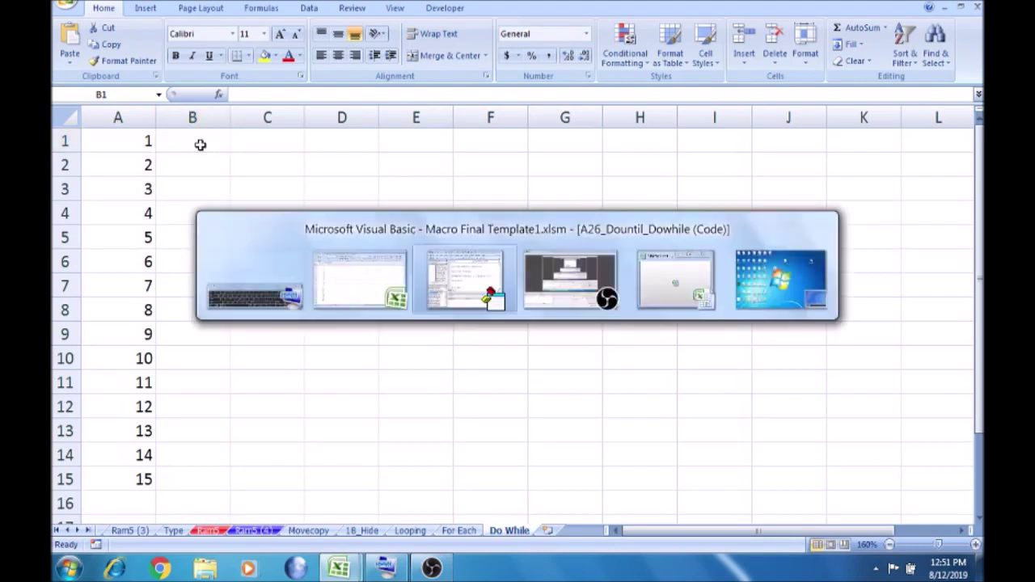
key("BackSpace")
type("2).value ")
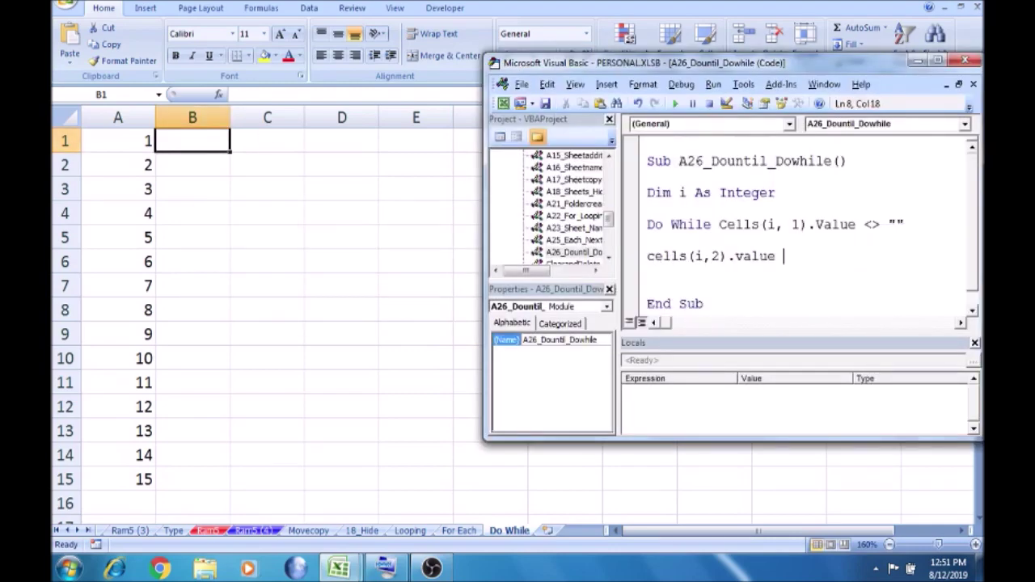
type("=")
type("cells")
type("(")
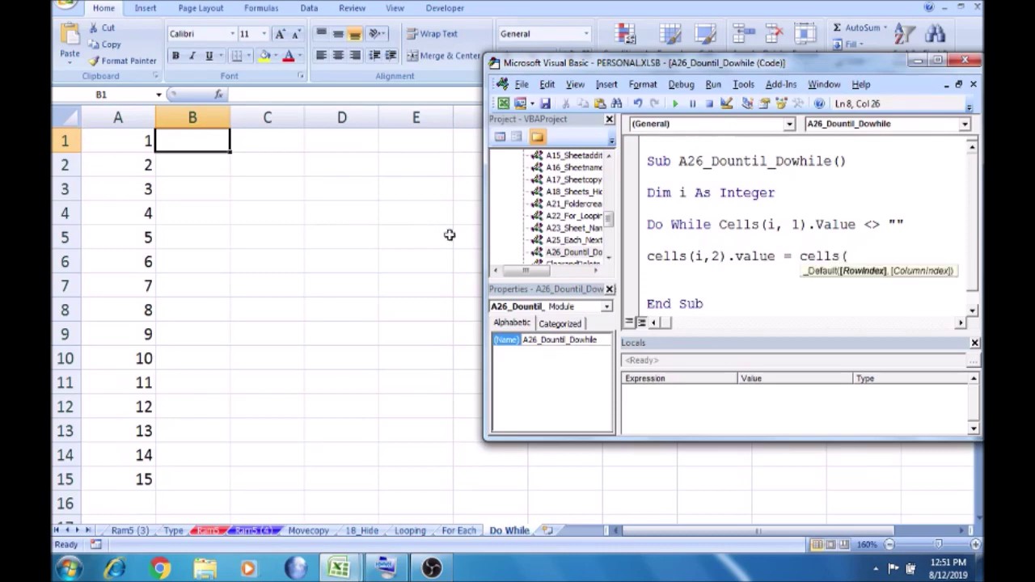
type("i,1).val")
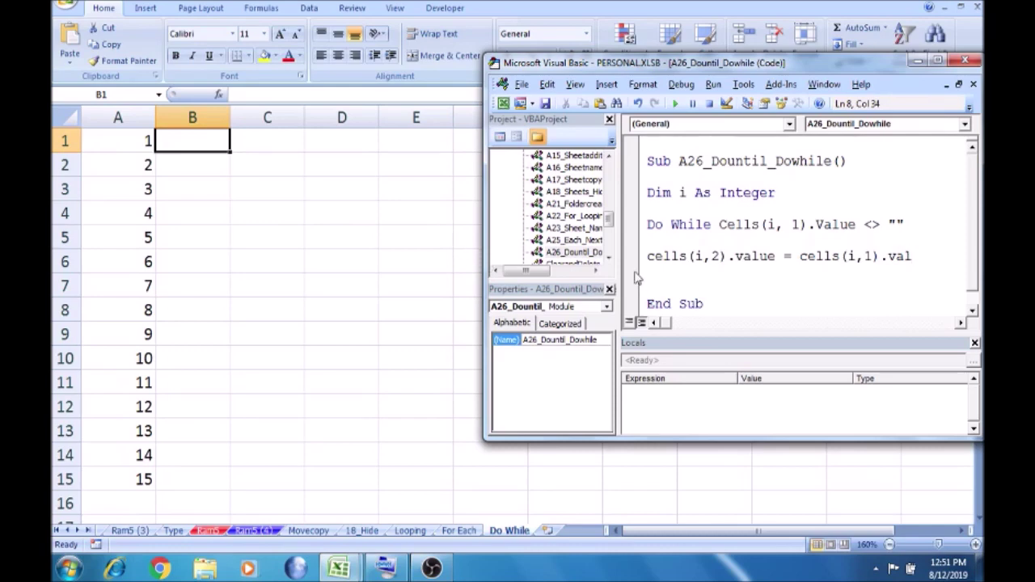
left_click_drag(617, 260, 550, 263)
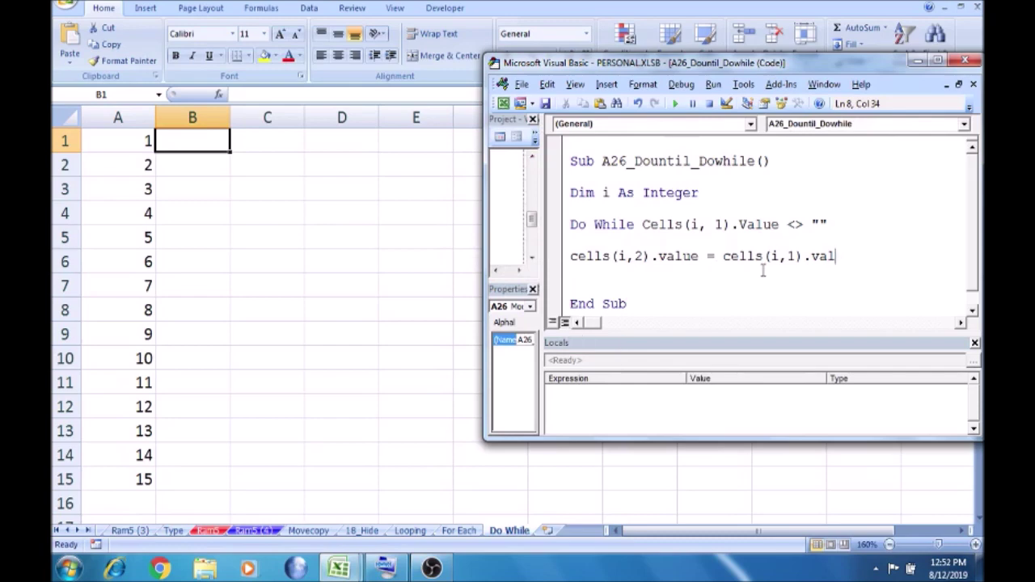
type("u")
type("e")
type(" + 100")
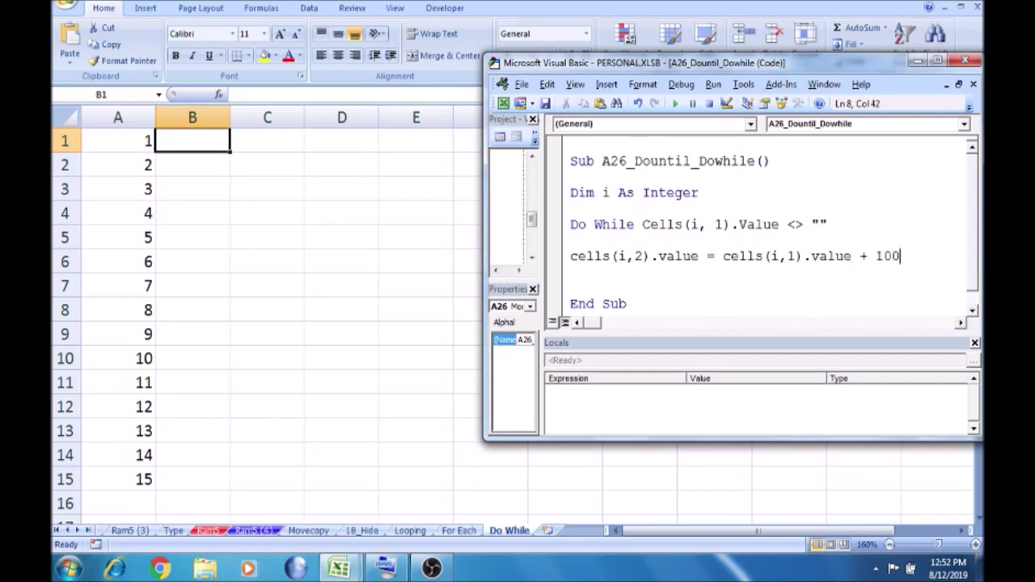
key("Return")
key("Return")
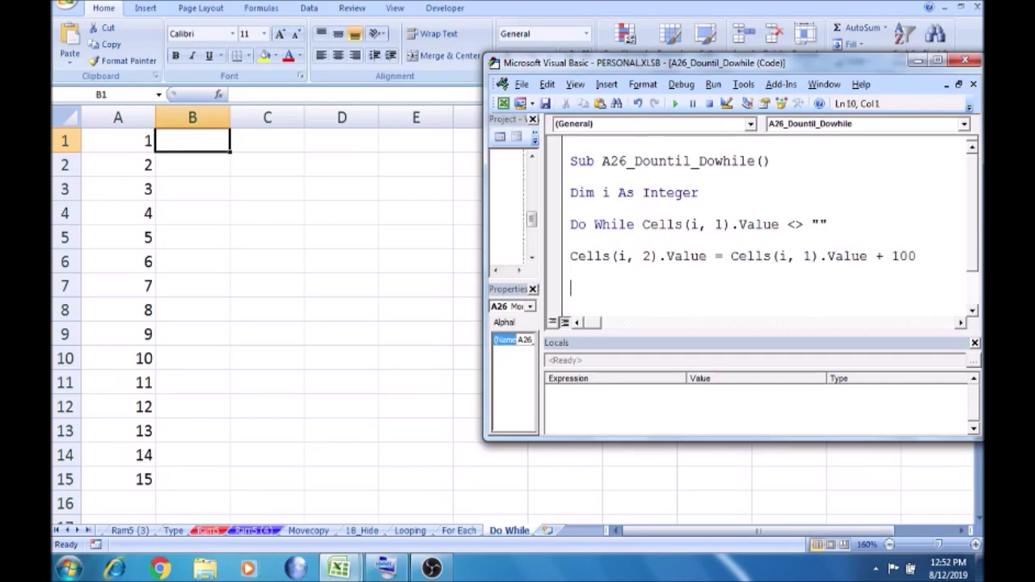
Add the counter increment i = i + 1 and close the loop with Loop
type("I")
key("BackSpace")
type("i")
type(" = i ")
type("+ ")
type("1")
key("Return")
key("Return")
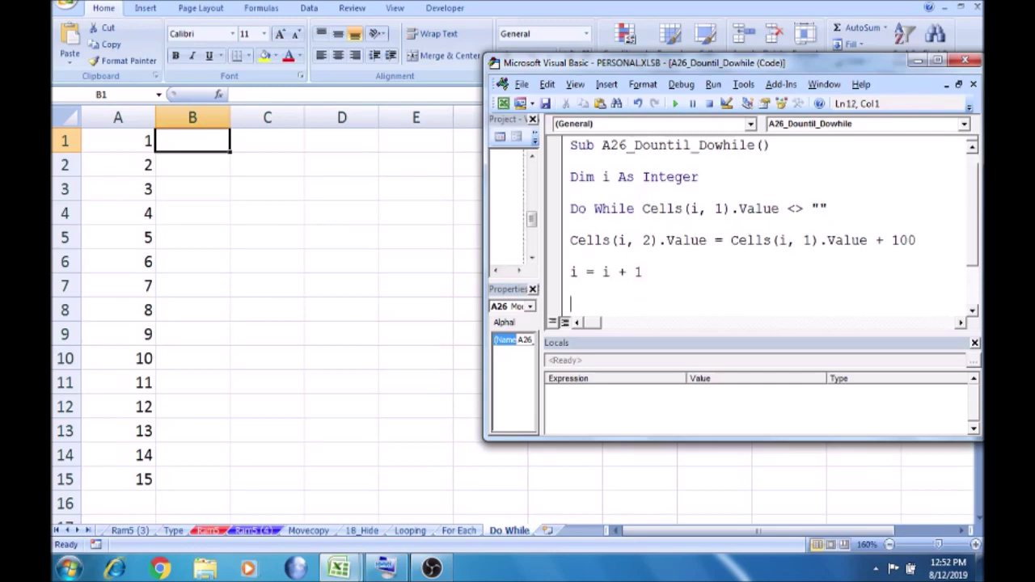
type("Lopp")
key("BackSpace")
key("BackSpace")
type("op")
key("Down")
key("Up")
key("Up")
key("Up")
key("Up")
key("Up")
key("Up")
key("Up")
key("ctrl+Home")
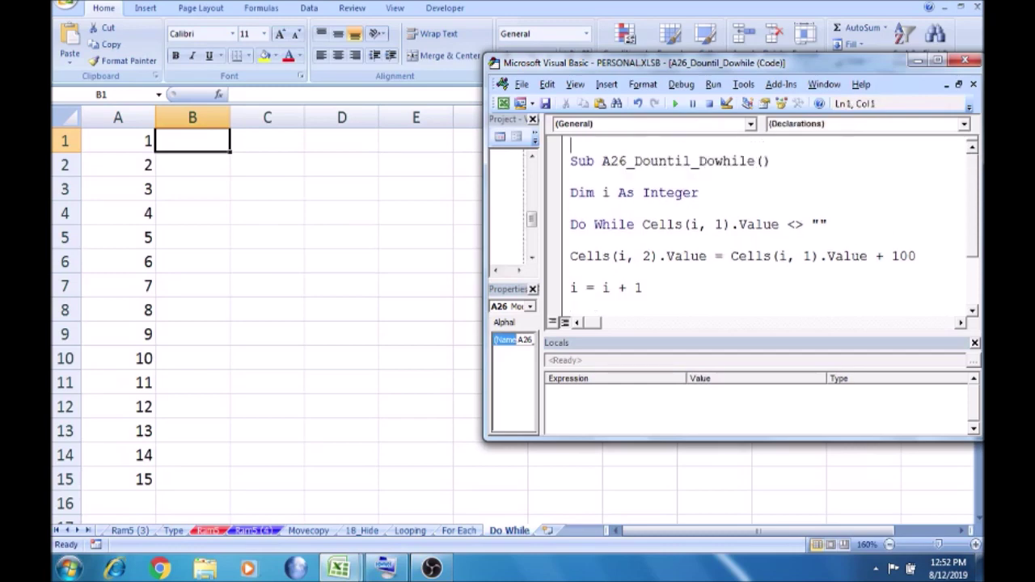
Insert i = 1 on a new line between Dim i As Integer and the Do While line
left_click(571, 177)
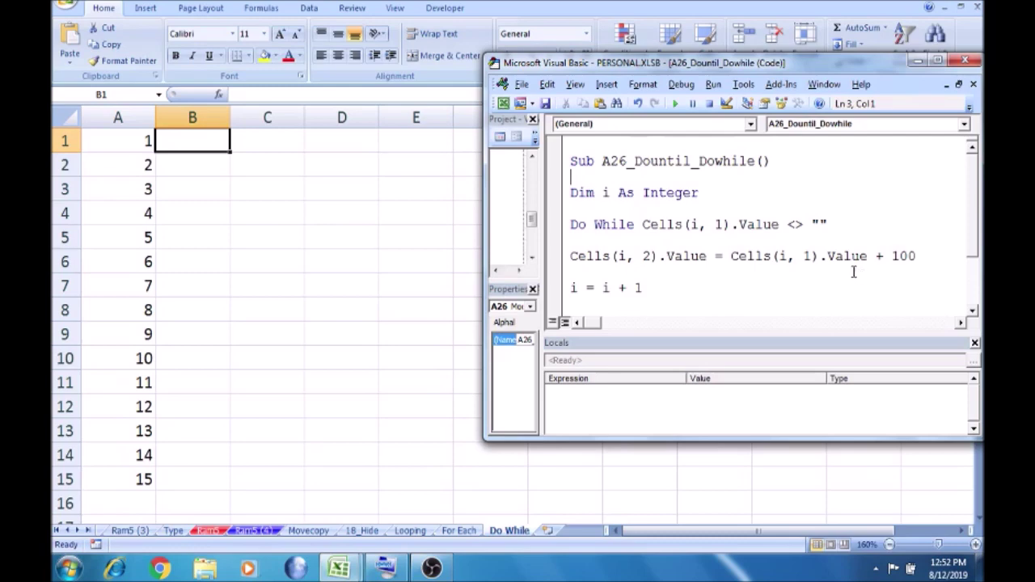
left_click(739, 194)
key("Return")
key("Return")
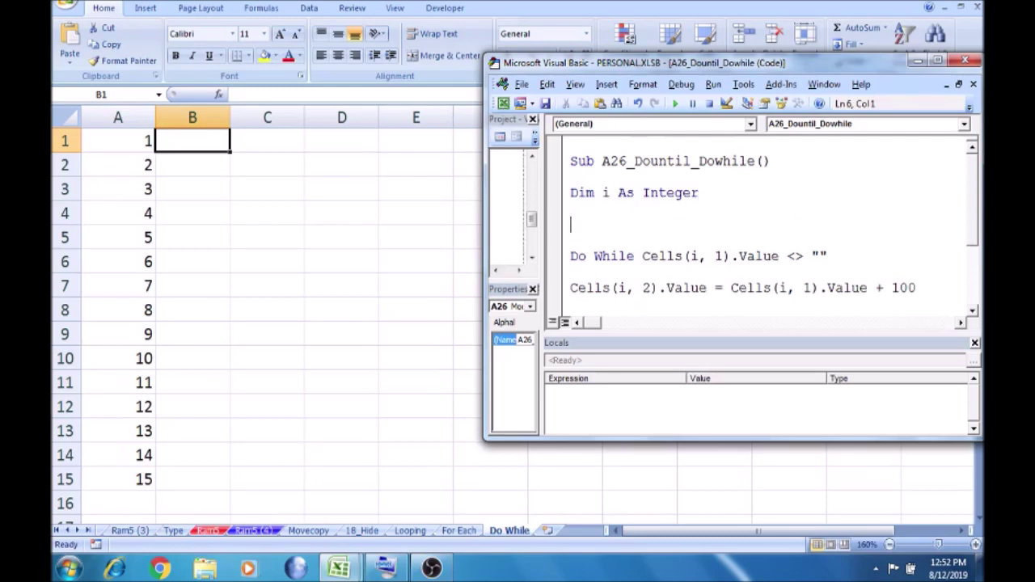
type("i")
key("BackSpace")
key("BackSpace")
key("BackSpace")
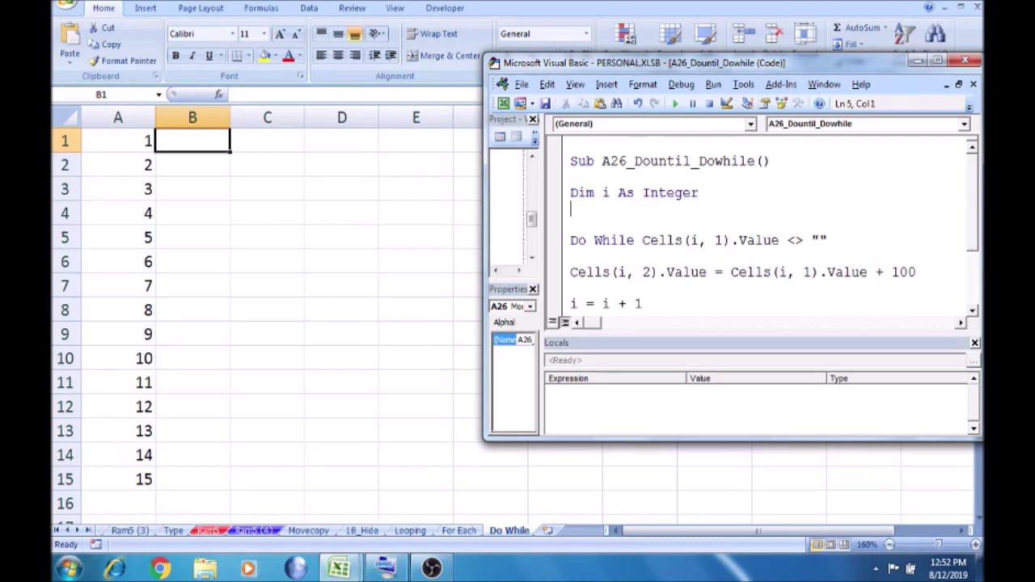
key("Return")
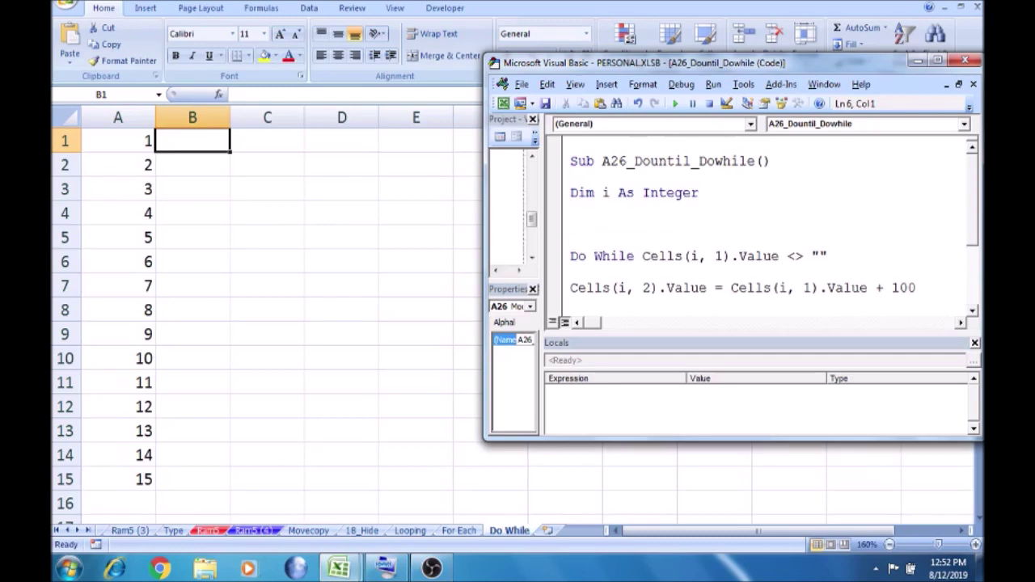
type("i =m")
key("BackSpace")
type("1")
left_click(644, 256)
left_click(692, 257)
left_click(647, 180)
Step through the macro with F8, watching B1 get column A plus 100 and i increment
key("F8")
key("F8")
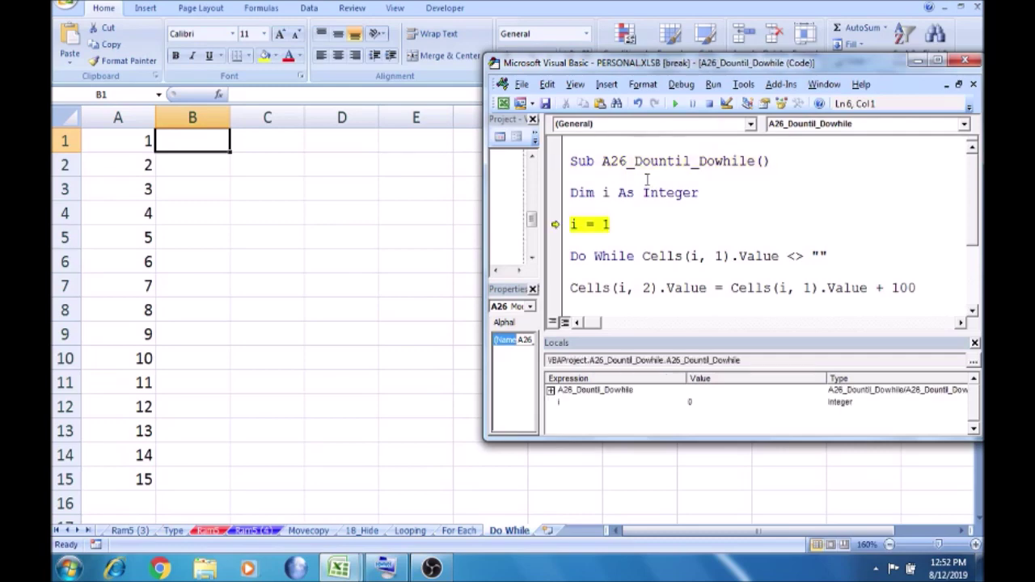
key("F8")
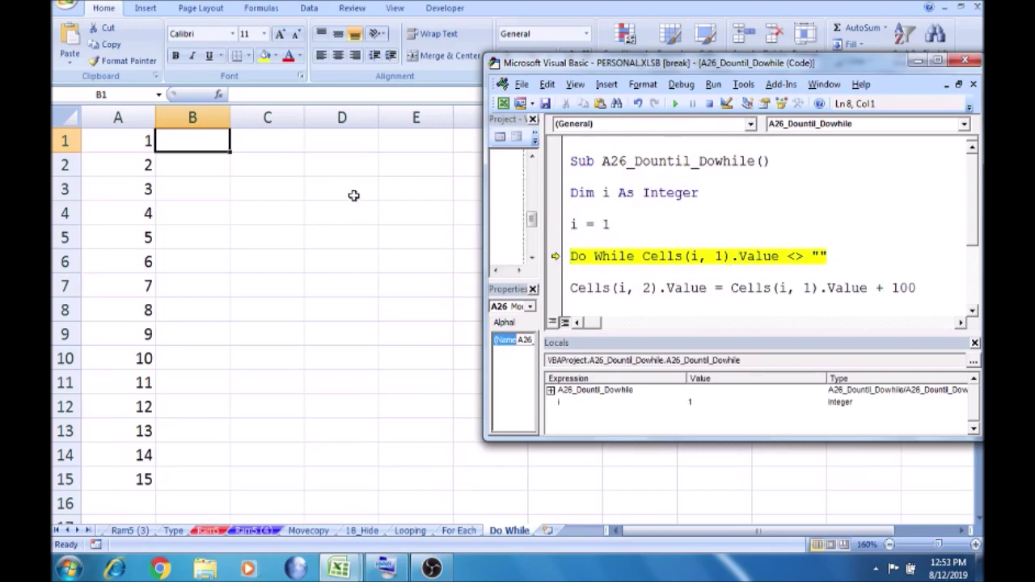
key("F8")
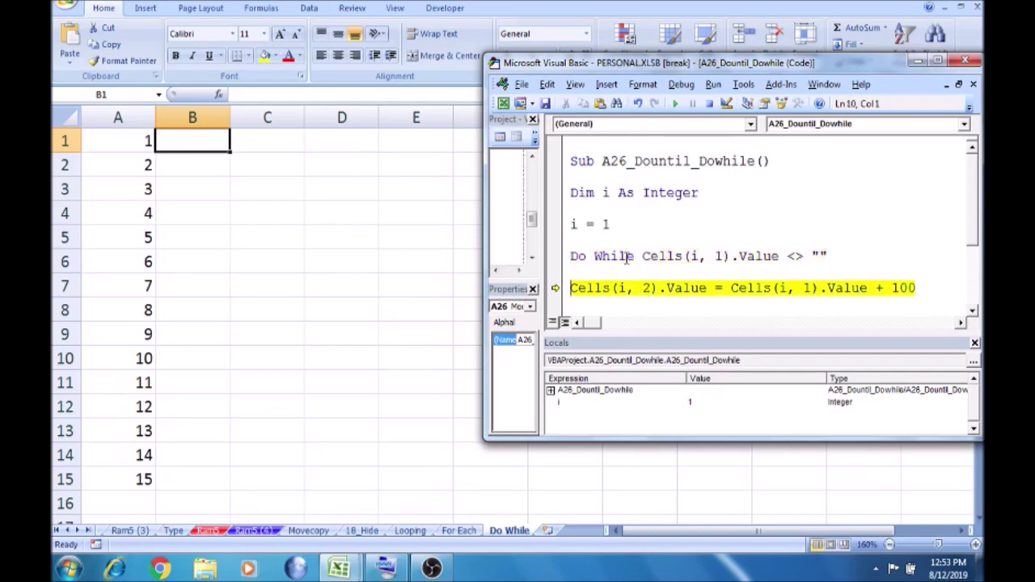
key("F8")
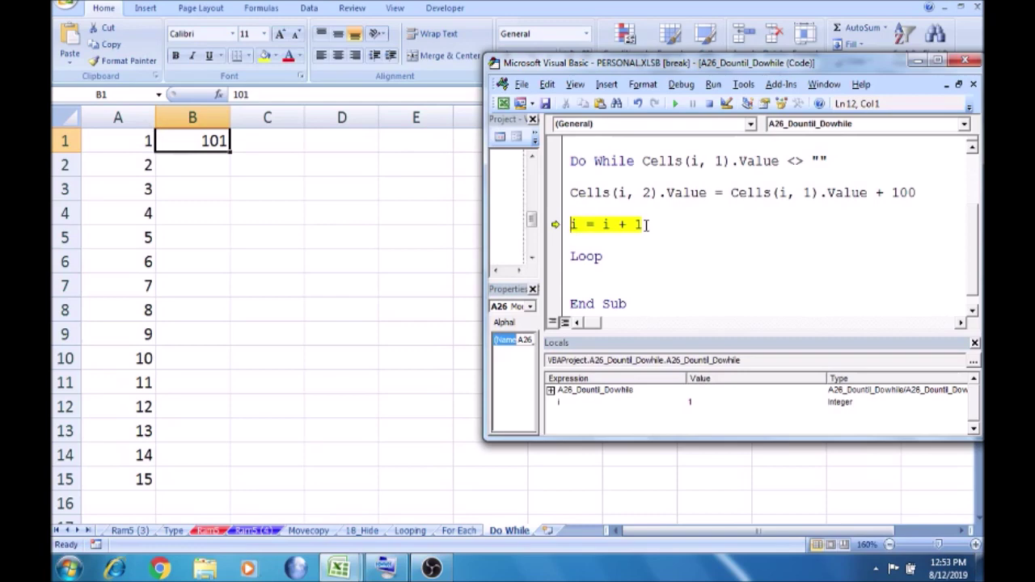
key("F8")
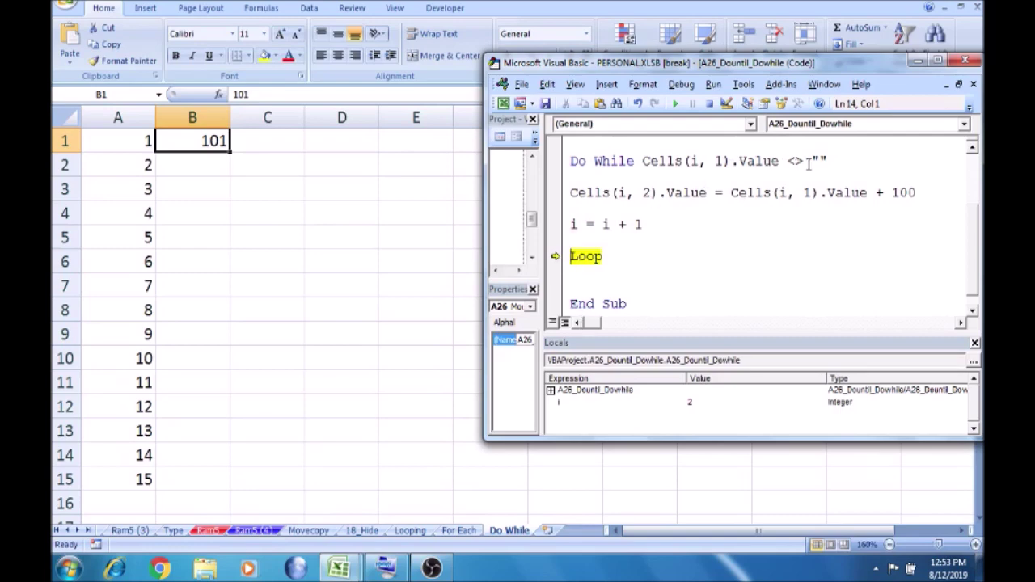
key("F8")
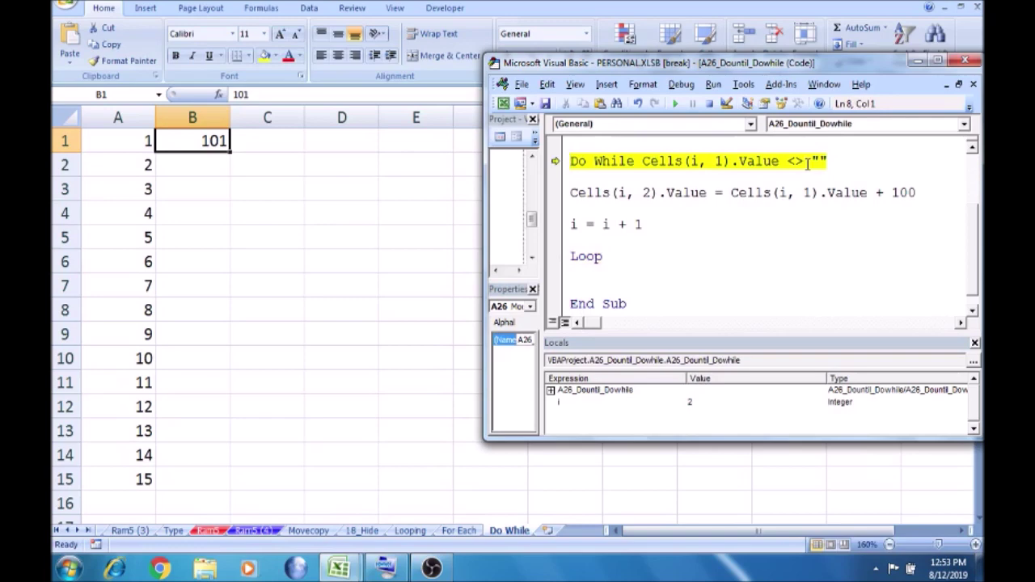
key("F8")
key("F8")
key("F8")
key("F8")
key("F8")
key("F8")
key("F8")
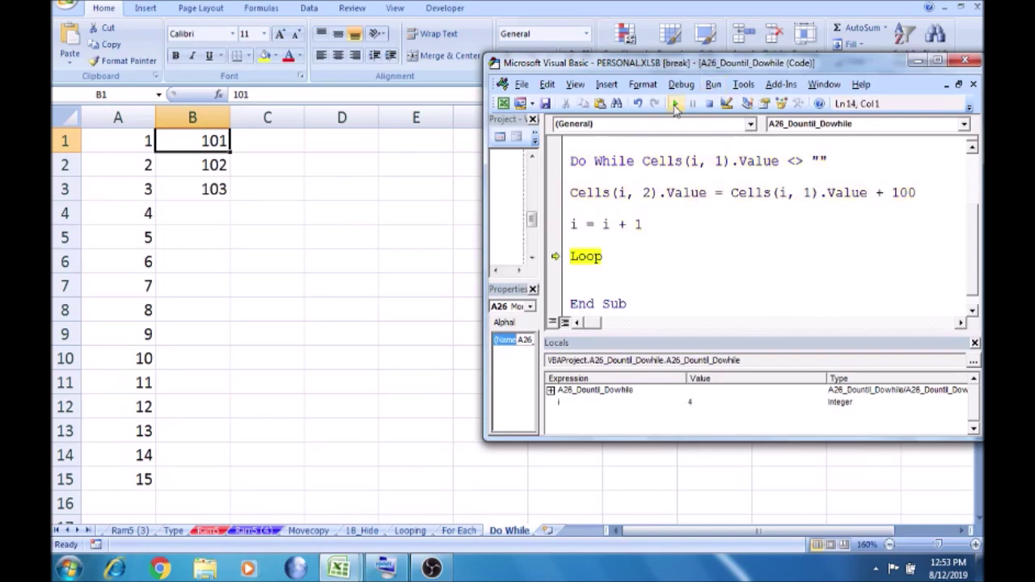
Run the rest of the macro and return to the sheet showing 101–115 in B1:B15
left_click(673, 104)
left_click(266, 477)
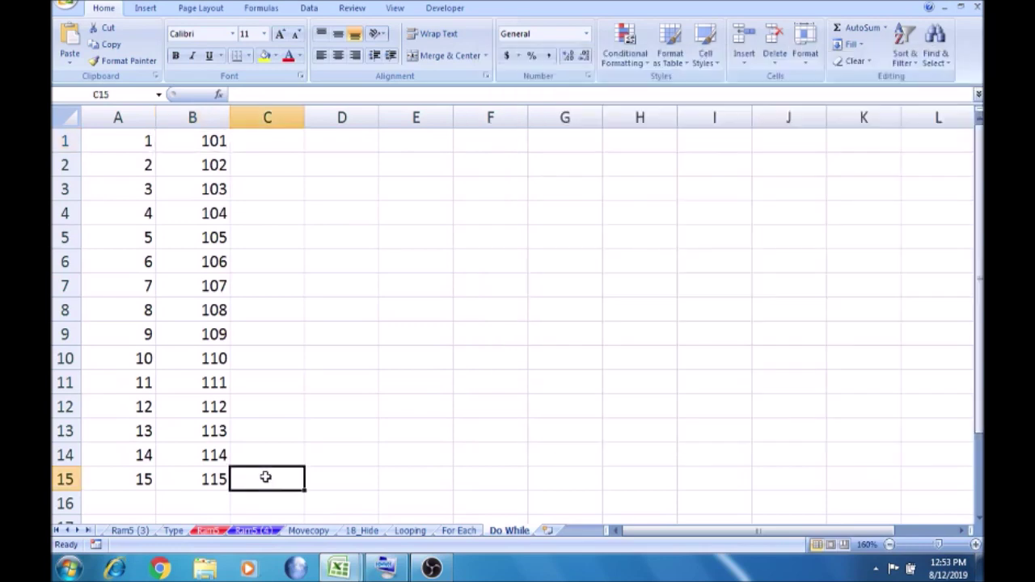
left_click(185, 480)
Move the active cell to A16, return to the editor, and delete the blank line above End Sub
key("Return")
key("Left")
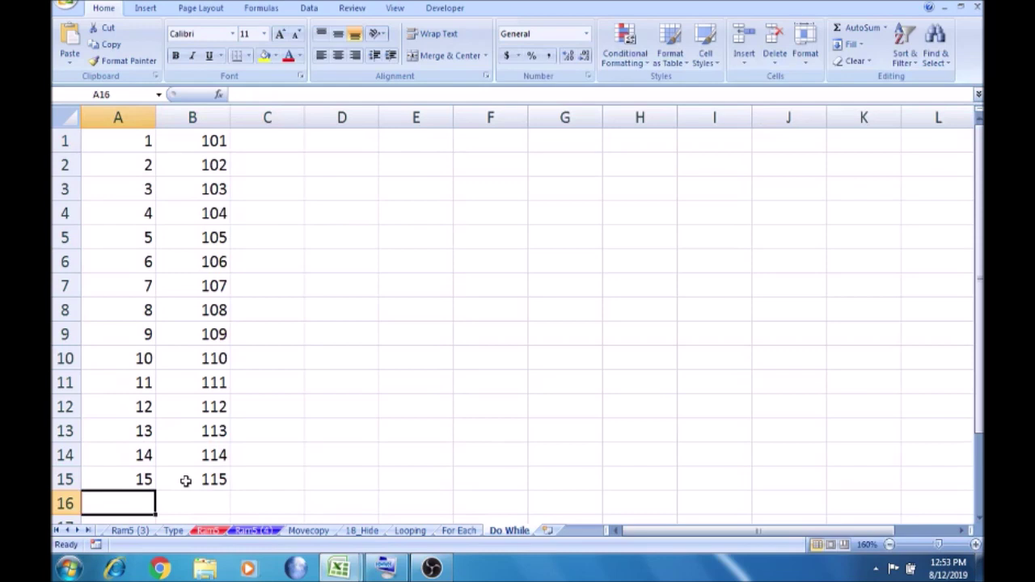
key("alt+F11")
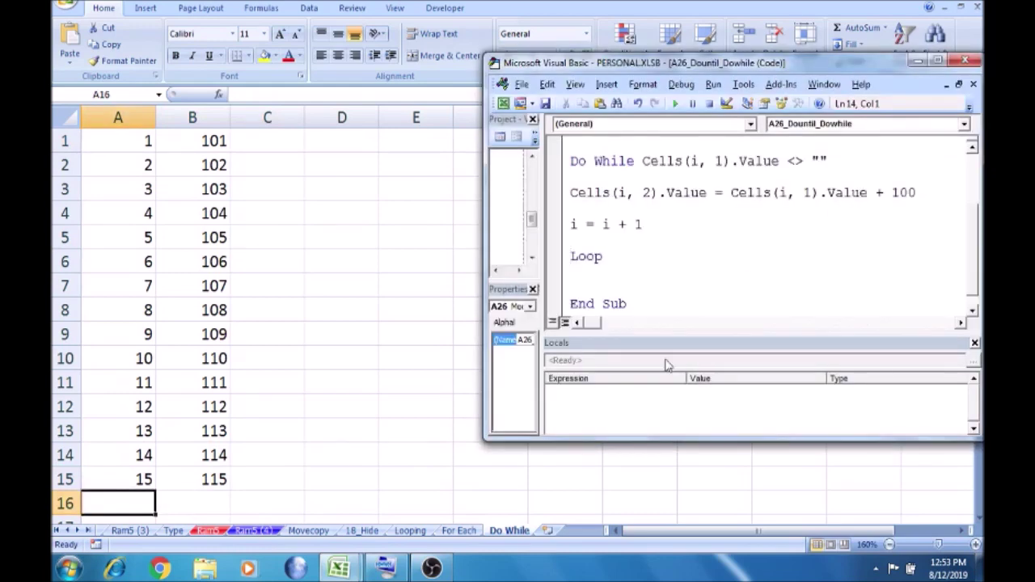
left_click(571, 303)
key("BackSpace")
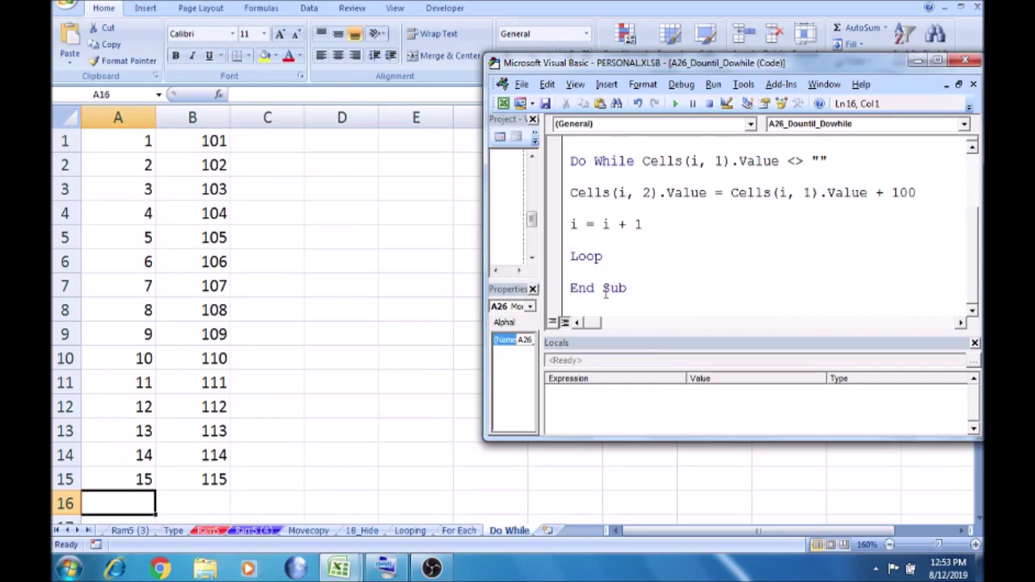
Select the macro code and scroll through it to review the loop lines
left_click_drag(635, 288, 574, 136)
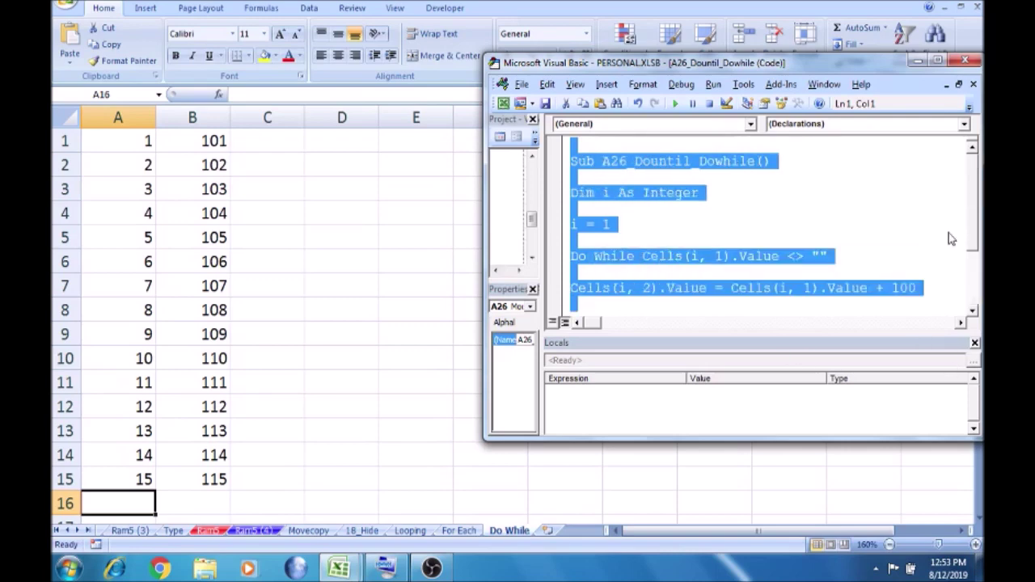
left_click_drag(973, 243, 970, 323)
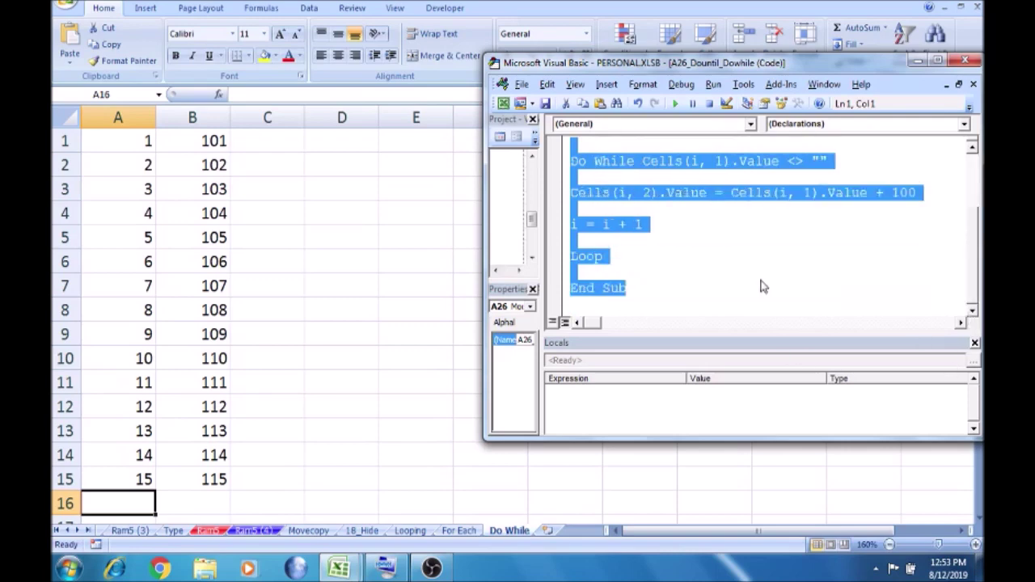
left_click(725, 287)
scroll(723, 286, "down", 1)
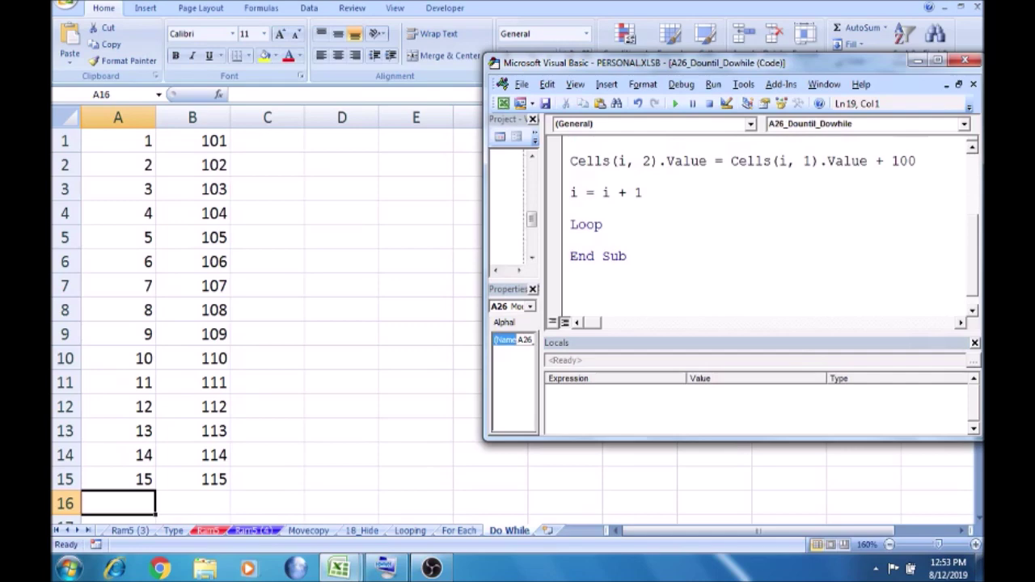
key("ctrl+End")
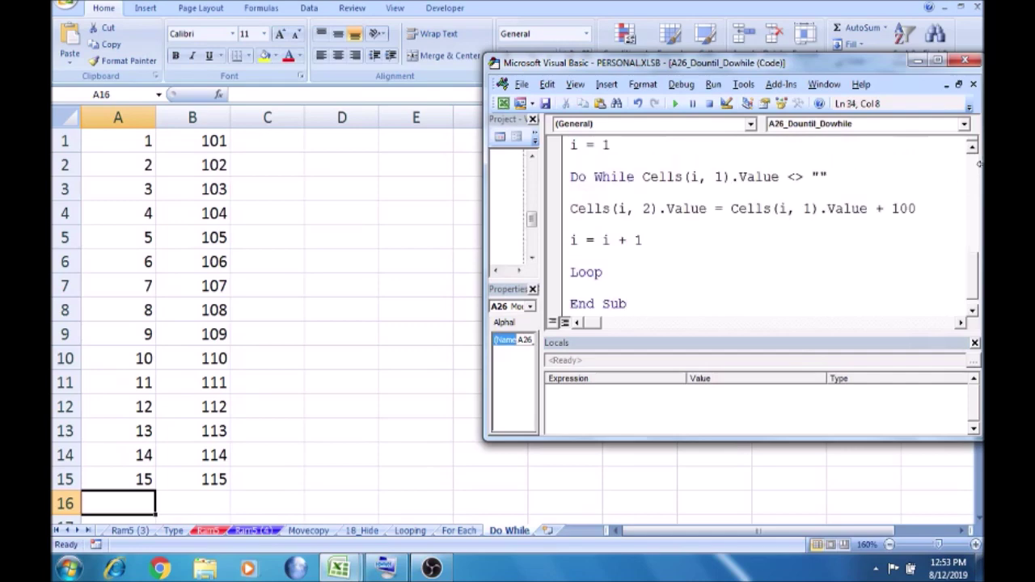
left_click(974, 150)
left_click(974, 149)
left_click(975, 149)
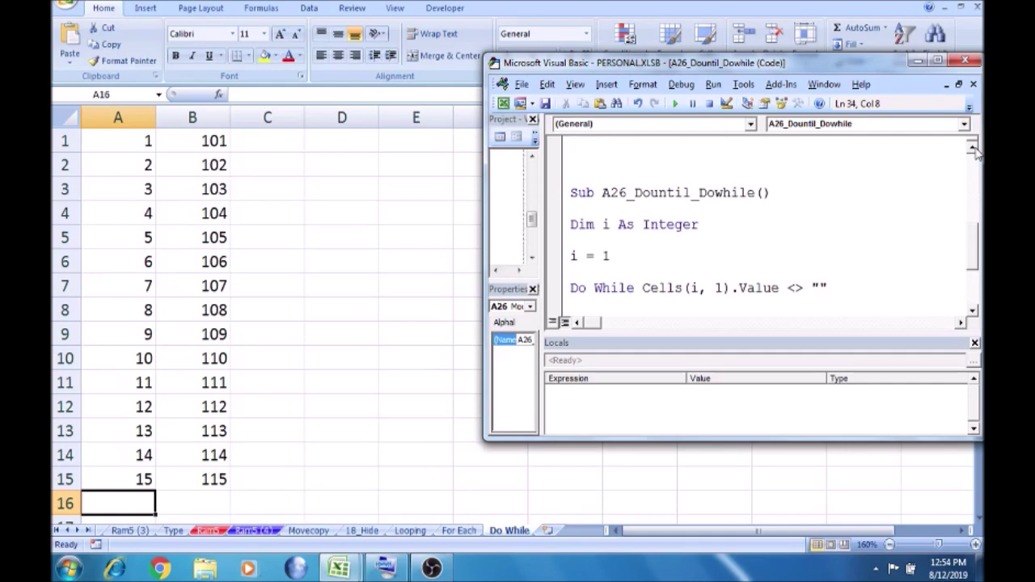
left_click(733, 226)
left_click(972, 314)
left_click(972, 314)
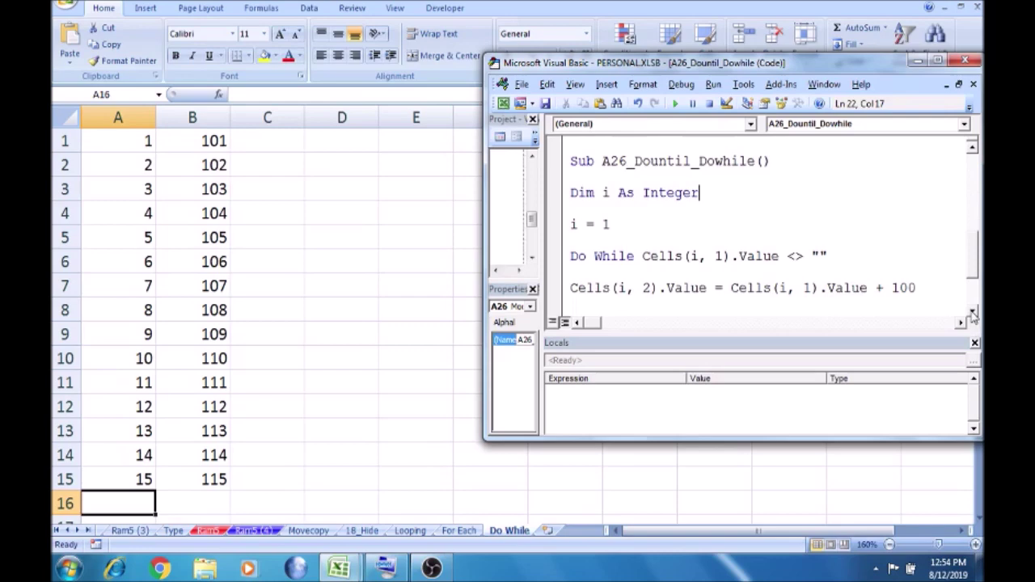
Rewrite the copied macro's loop header as Do Until i > 10 and select the + 100 expression
left_click(972, 314)
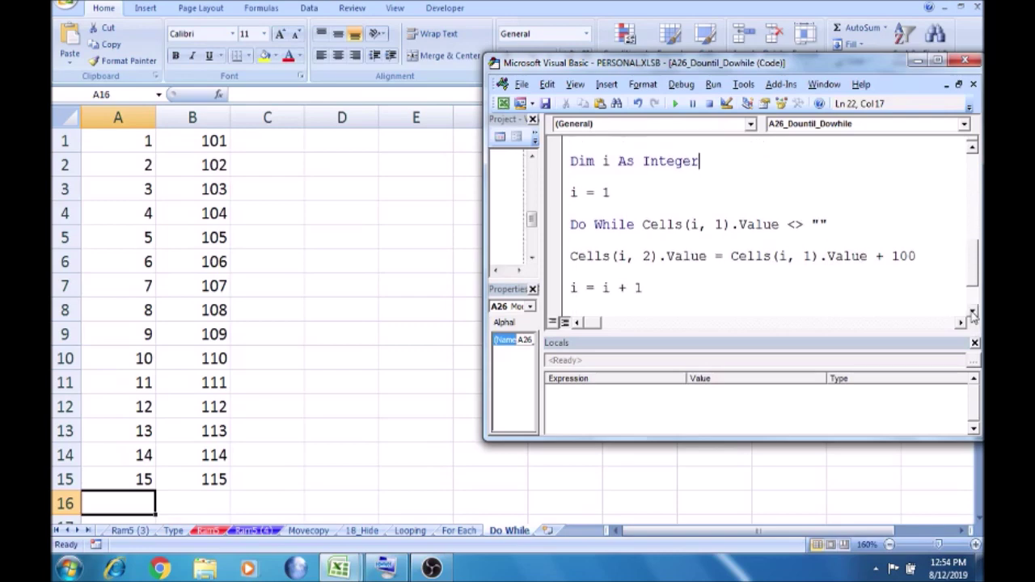
left_click(860, 218)
key("BackSpace")
key("BackSpace")
key("BackSpace")
key("BackSpace")
key("BackSpace")
key("BackSpace")
key("BackSpace")
key("BackSpace")
key("BackSpace")
key("BackSpace")
key("BackSpace")
key("BackSpace")
key("BackSpace")
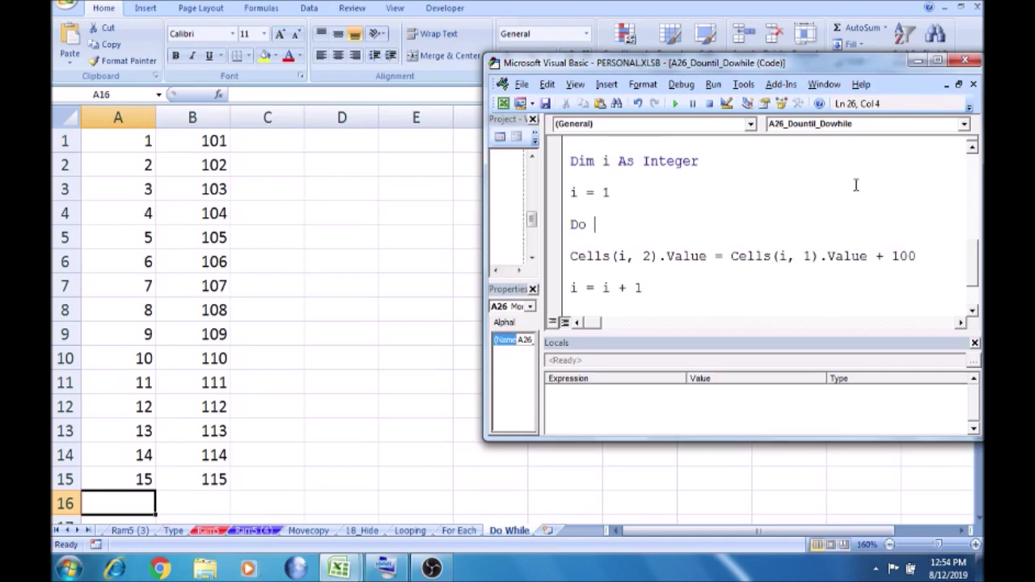
scroll(972, 154, "up", 1)
type("until")
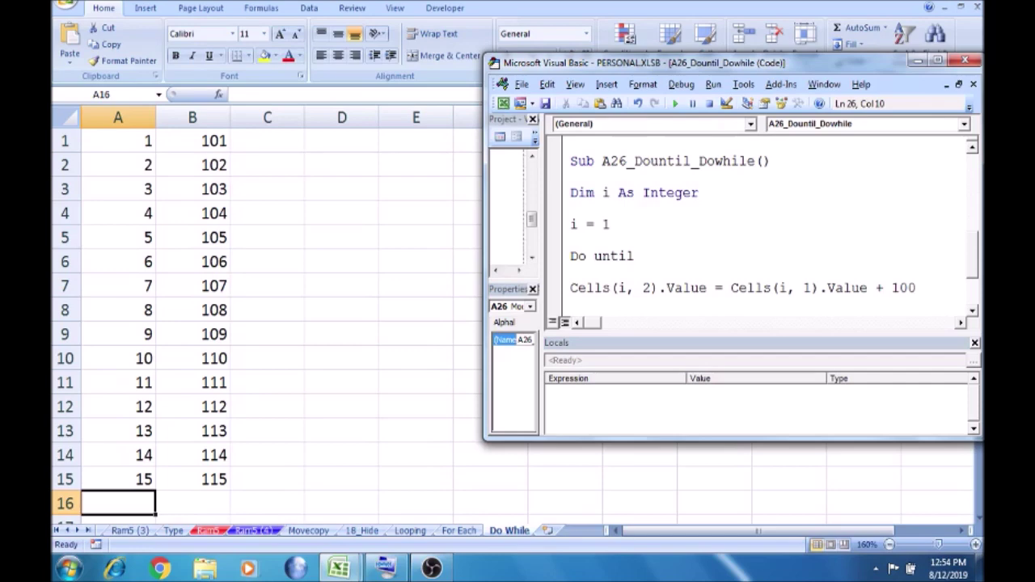
type("I")
key("BackSpace")
type("i ")
type(">")
type(" 10")
left_click_drag(916, 288, 706, 296)
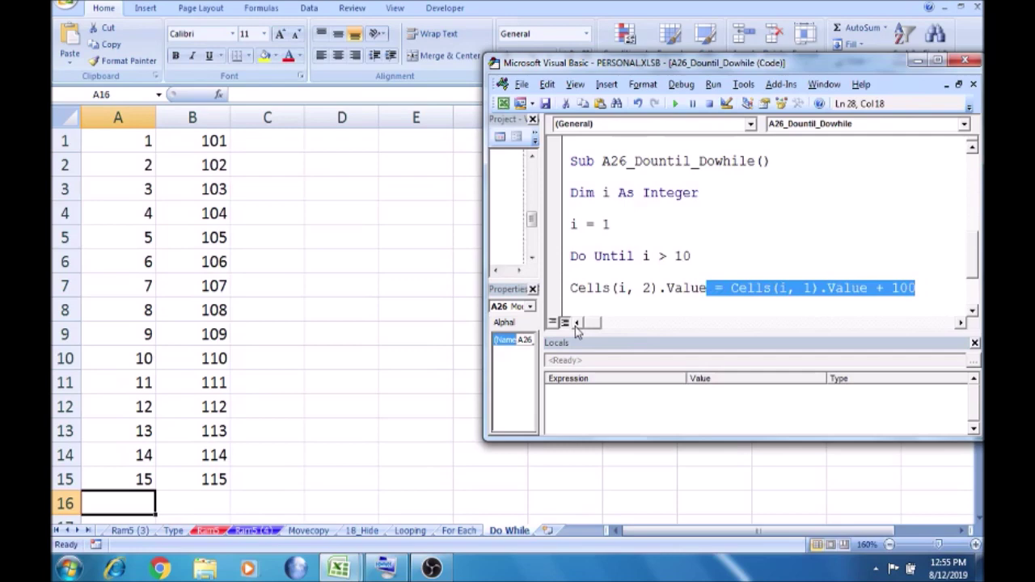
Replace the addition so the body sets Cells(i, 3) to a quoted name text, then check the Do Until line
key("Delete")
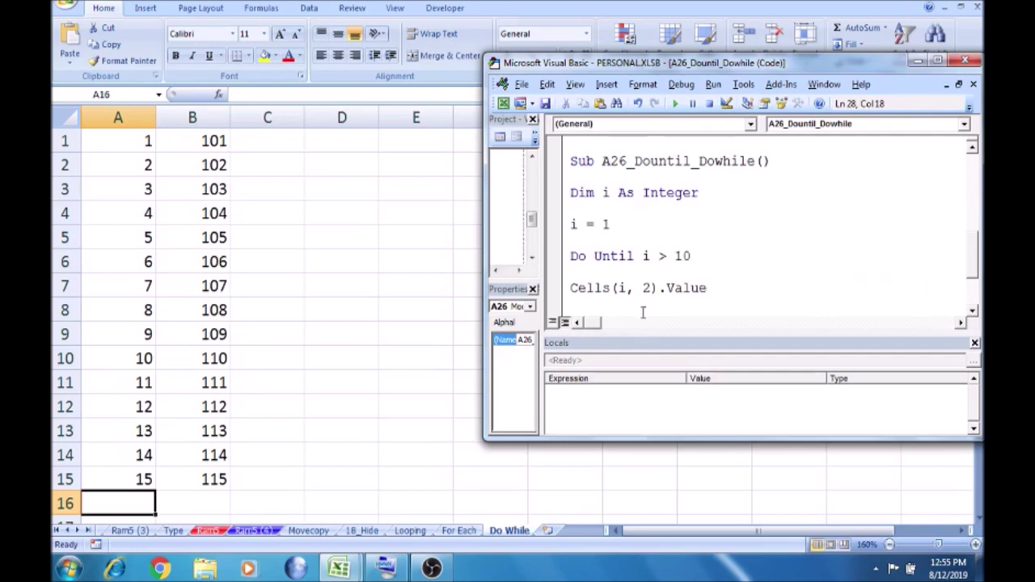
left_click(649, 288)
key("BackSpace")
type("3")
left_click(726, 299)
left_click(724, 289)
type("= \"Rajmohan\"")
scroll(974, 154, "down", 3)
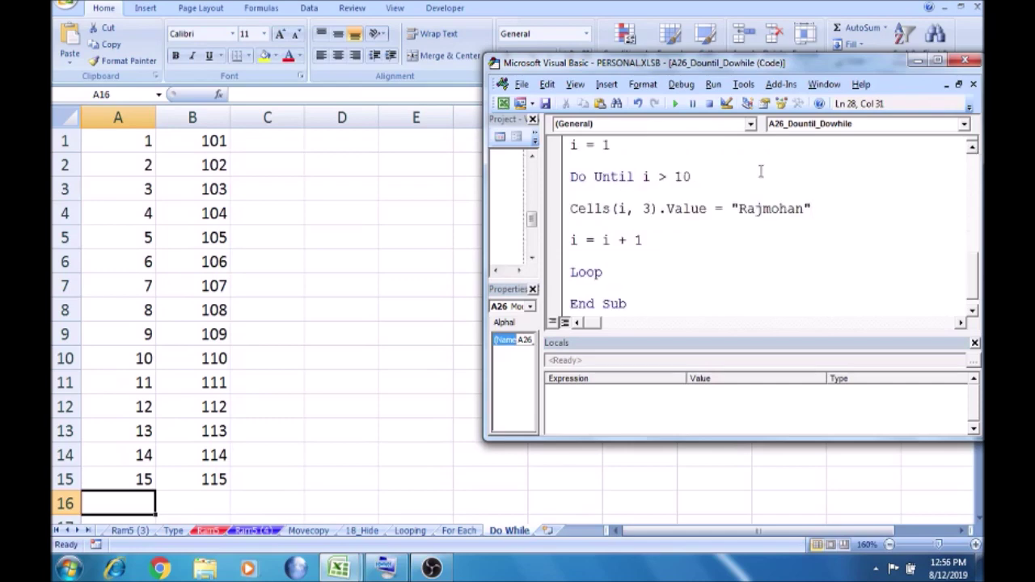
left_click(648, 177)
left_click(703, 177)
Try running the Do Until macro with F5 and dismiss the ambiguous-name compile error twice
left_click(601, 145)
key("F5")
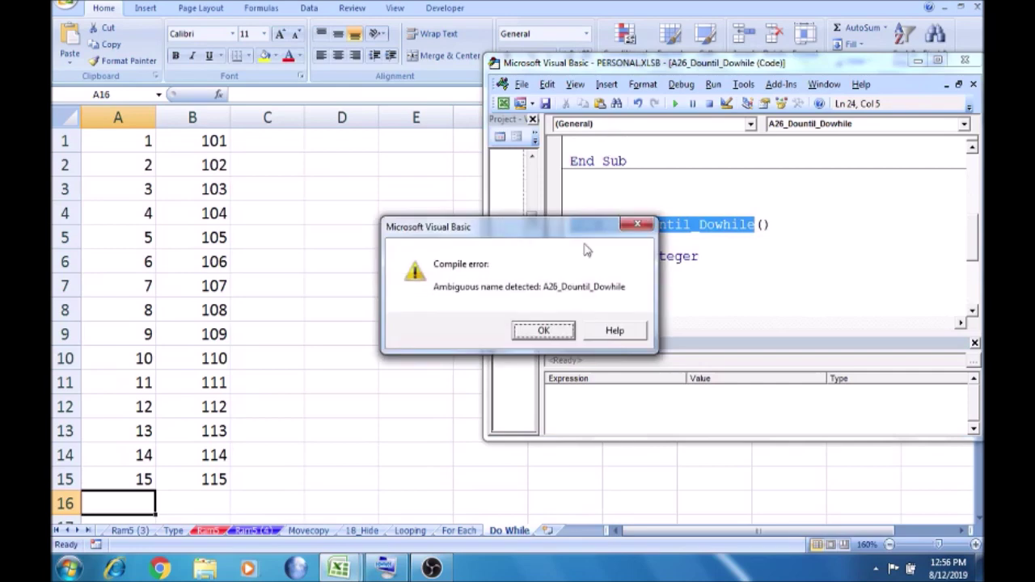
left_click(559, 332)
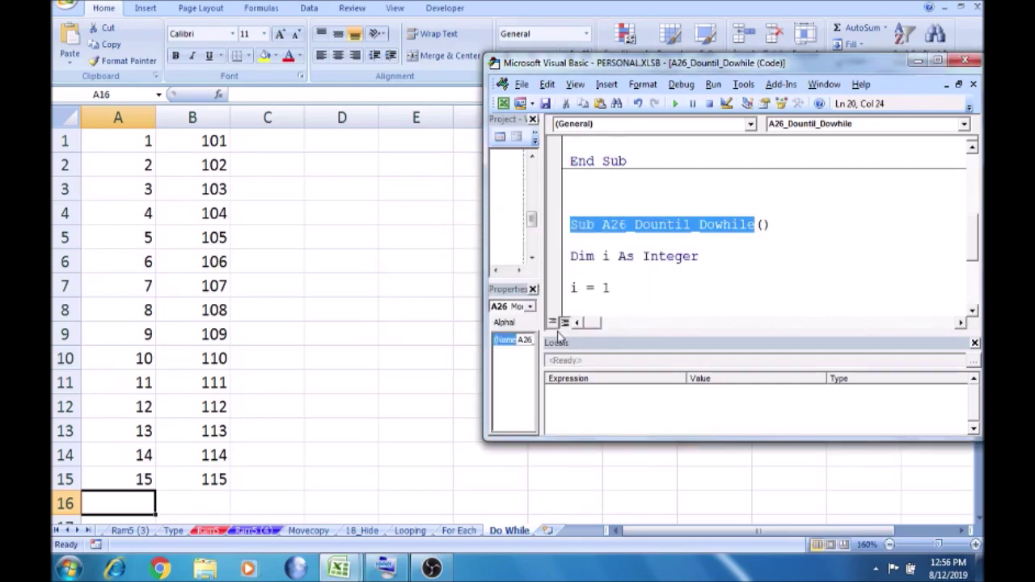
key("Down")
key("Down")
key("Down")
key("Down")
key("Down")
key("Down")
key("Down")
key("Down")
key("Down")
key("Down")
key("Down")
key("Down")
key("Down")
key("Down")
key("Down")
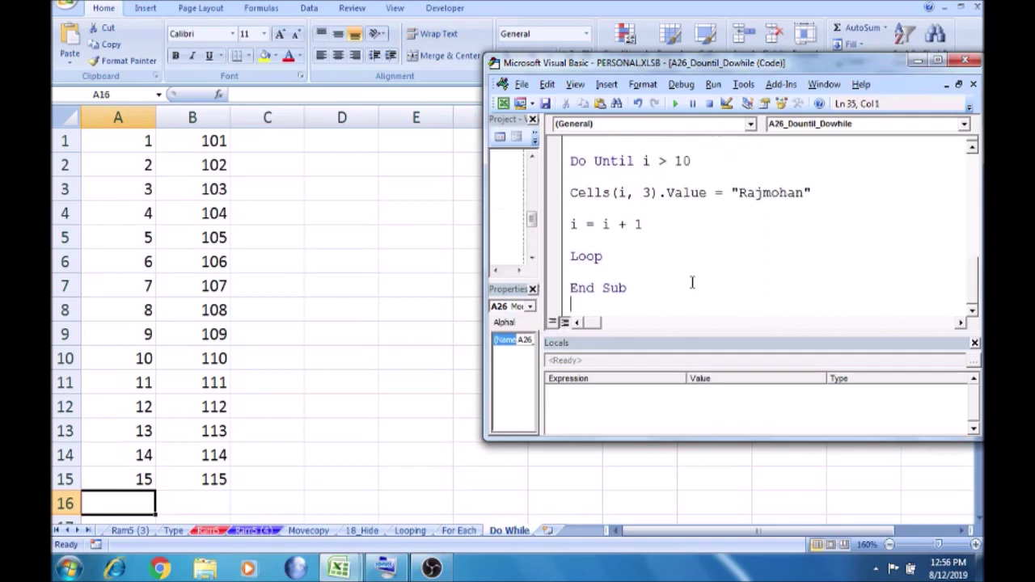
key("Up")
key("Up")
key("Up")
key("End")
left_click(675, 104)
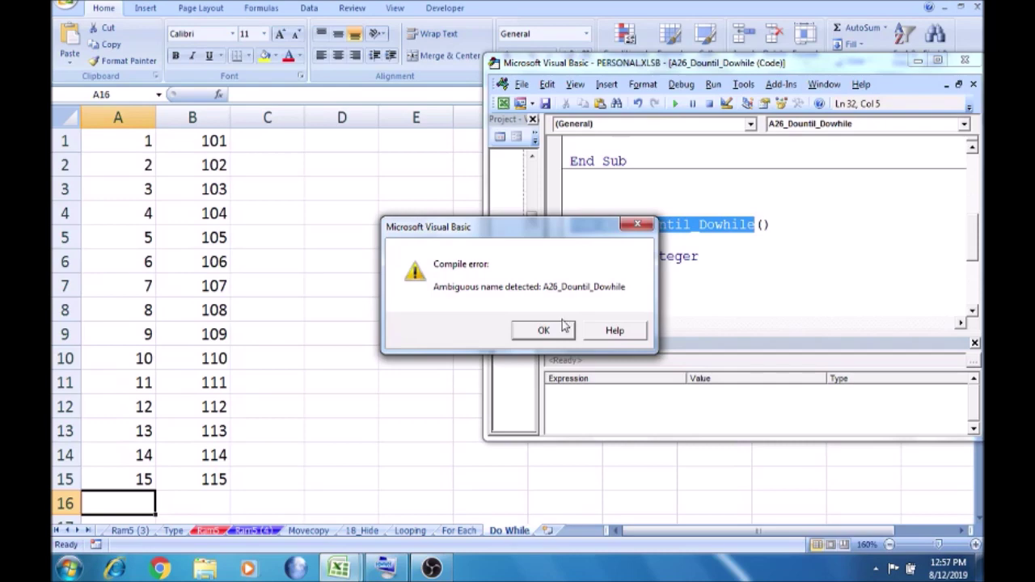
left_click(561, 329)
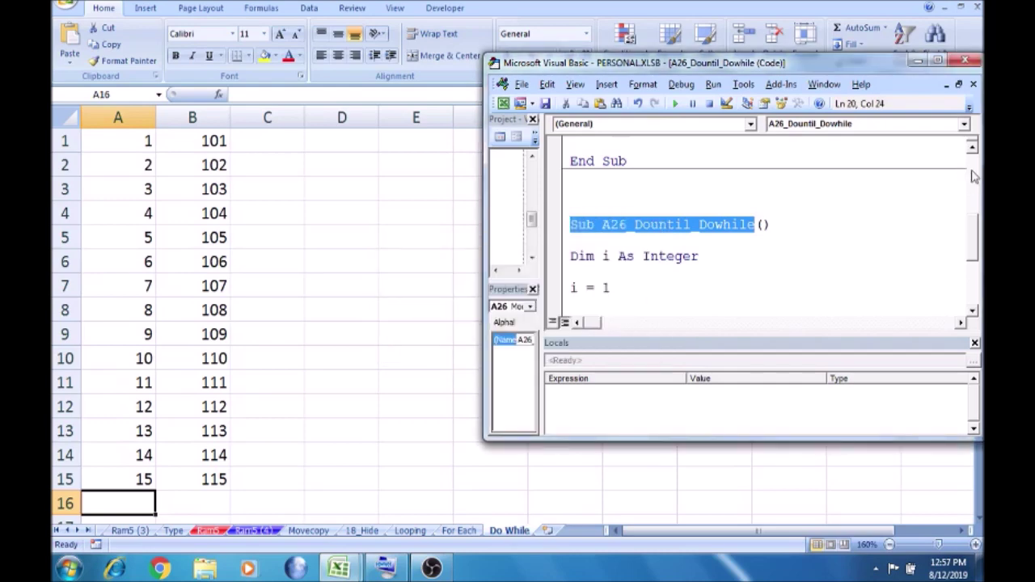
Rename the duplicate Sub to A26_Dountil_Dowhile1
left_click(972, 146)
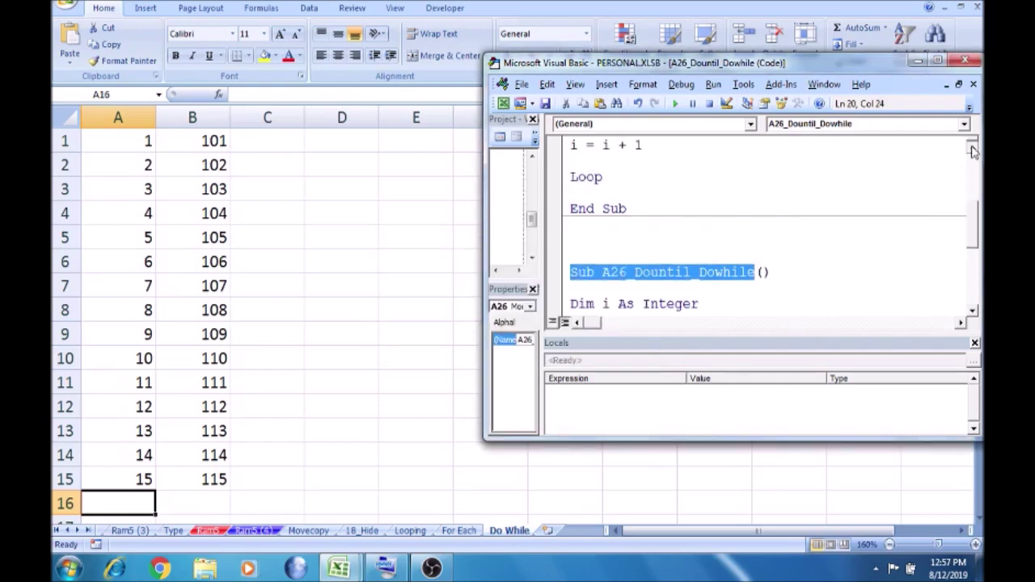
left_click(757, 272)
type("1")
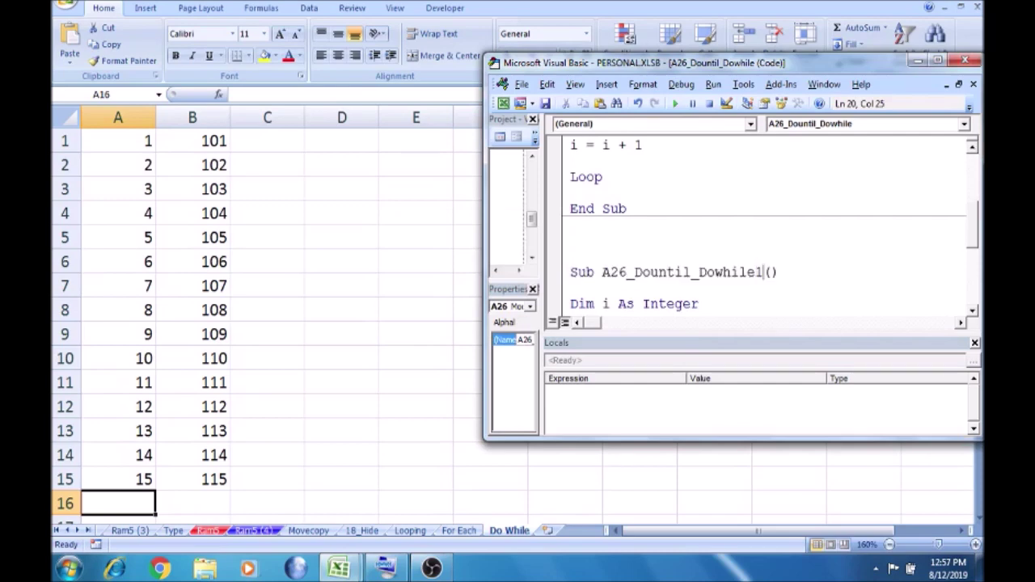
left_click(728, 301)
scroll(973, 246, "down", 1)
scroll(973, 246, "down", 1)
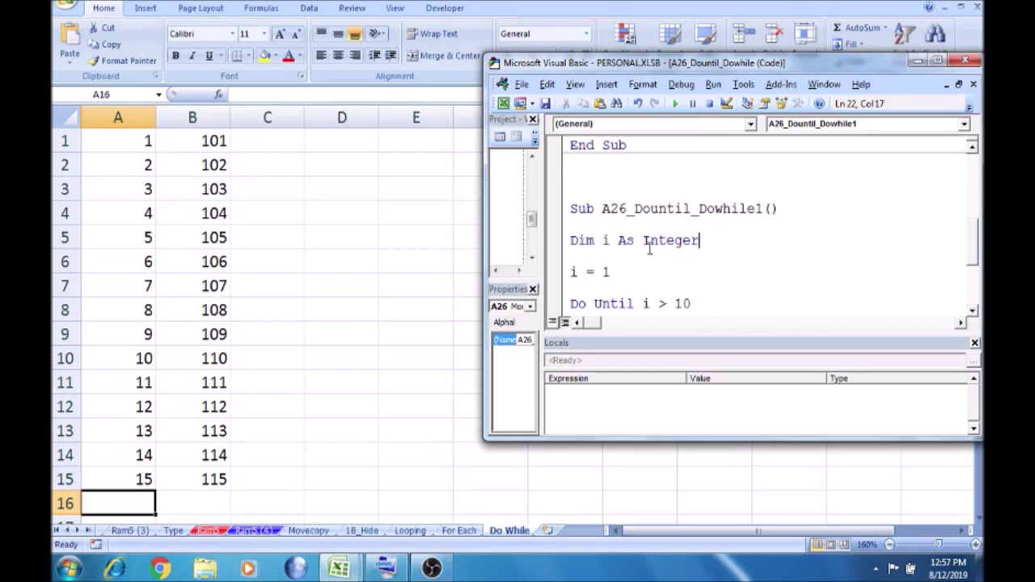
Step through the Do Until loop with F8, then run it to fill C1:C10 with the name text
key("F8")
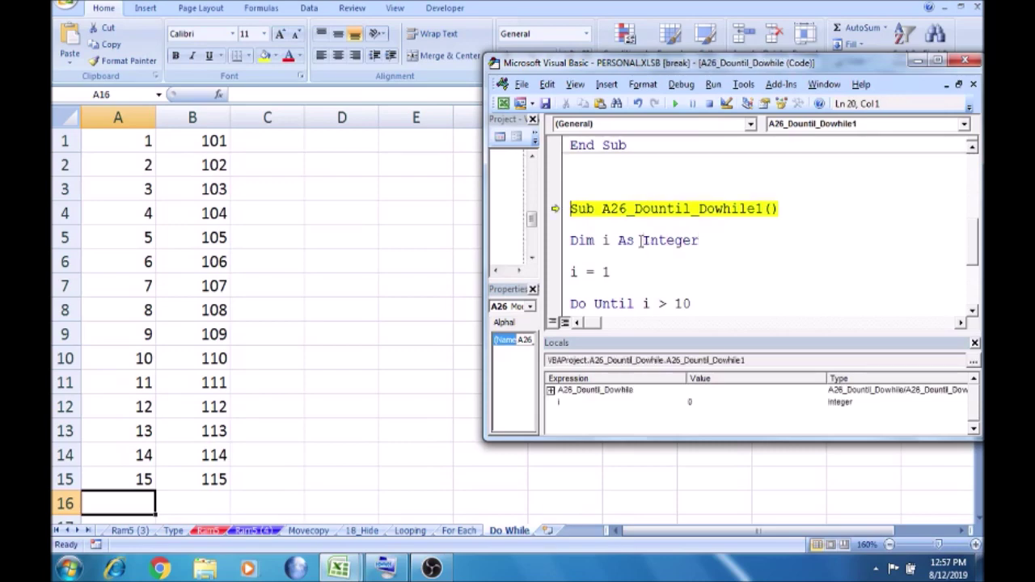
key("F8")
key("F8")
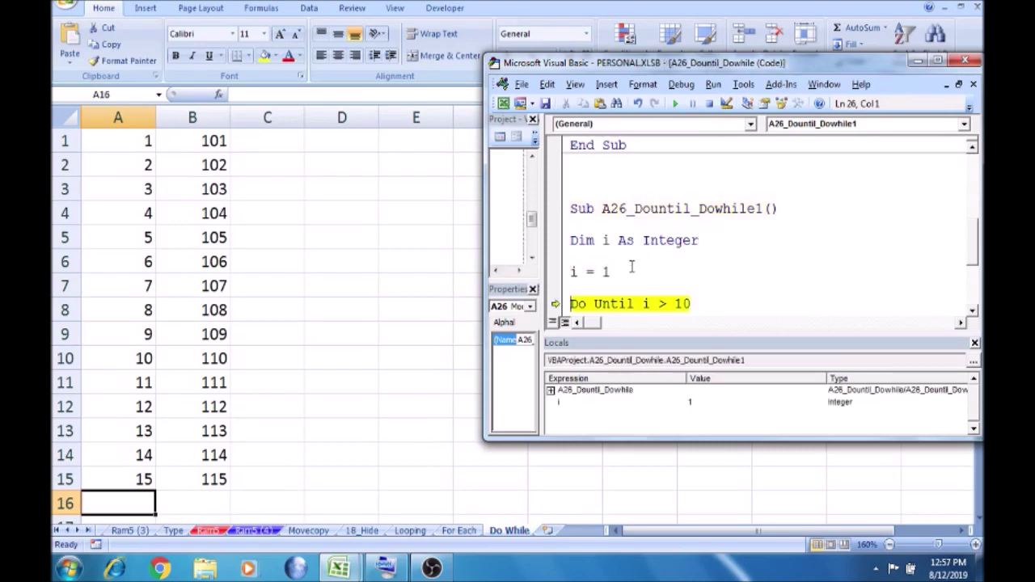
left_click(973, 313)
left_click(973, 313)
left_click(972, 313)
left_click(972, 313)
left_click(973, 313)
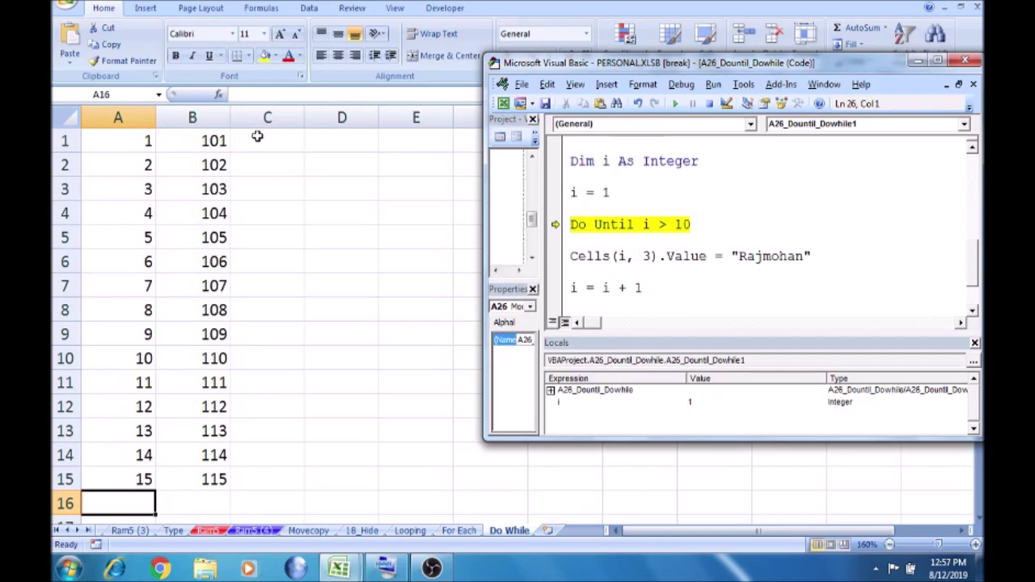
key("F8")
key("F8")
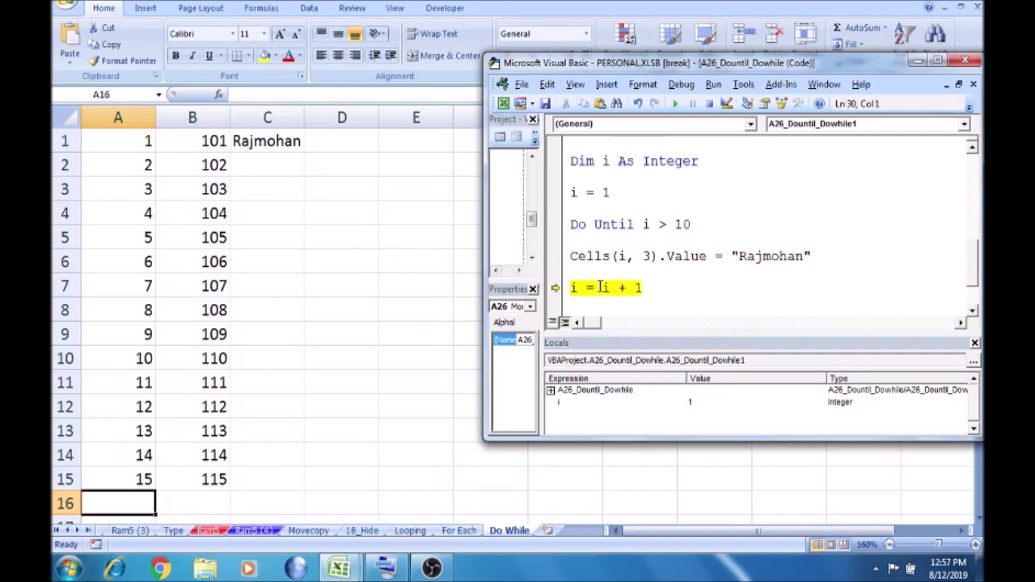
key("F8")
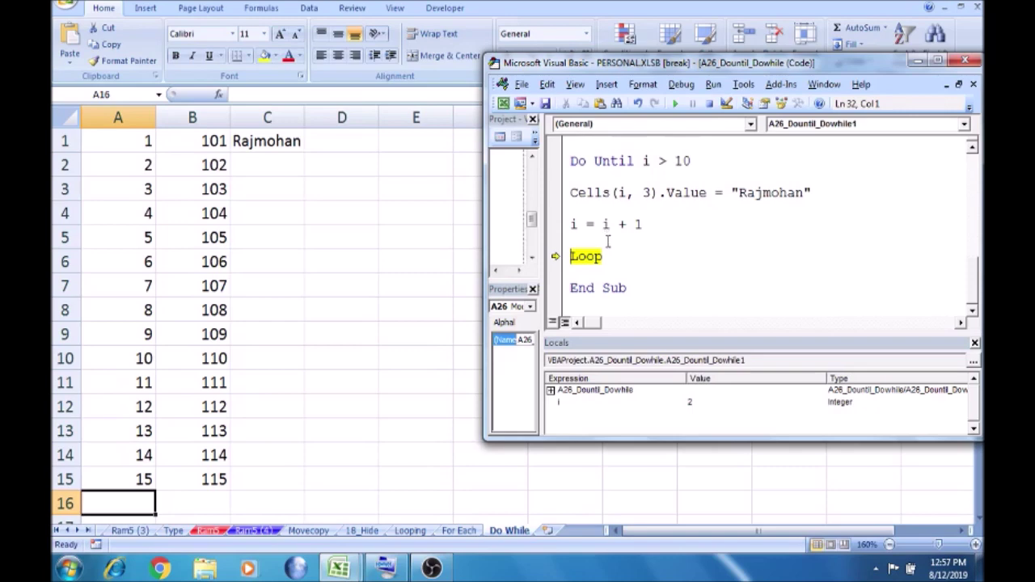
key("F8")
key("F8")
key("F8")
key("F8")
key("F8")
key("F8")
key("F8")
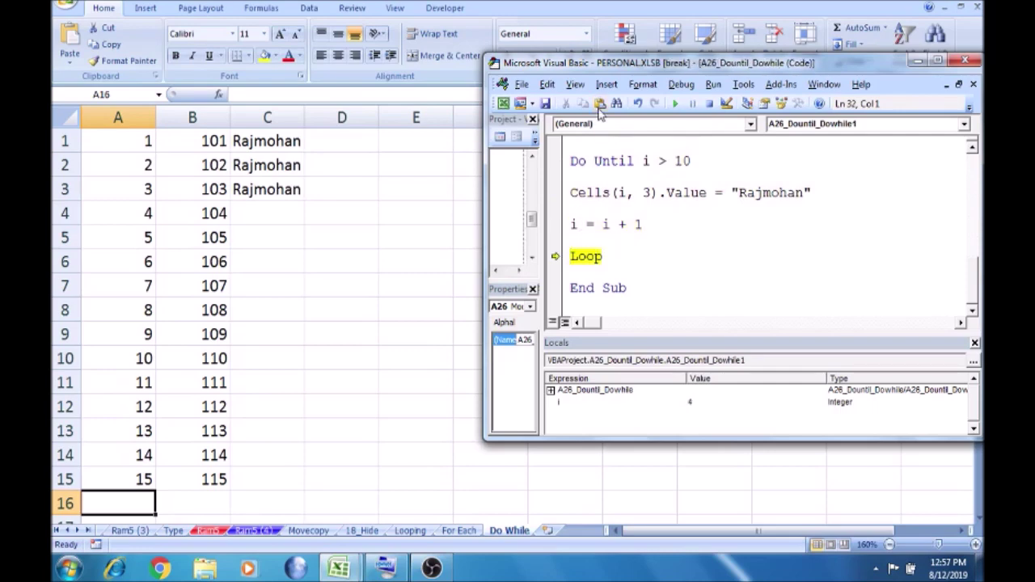
left_click(676, 106)
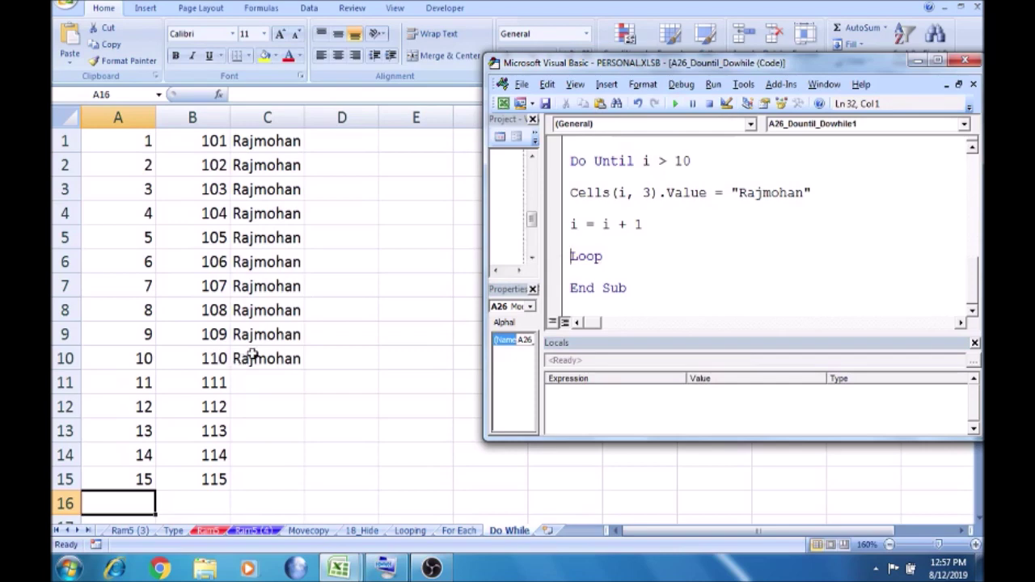
left_click(676, 161)
Change the Do Until loop limit from 10 to 50 and run the macro
key("Delete")
key("Delete")
type("50")
left_click(656, 239)
left_click(676, 110)
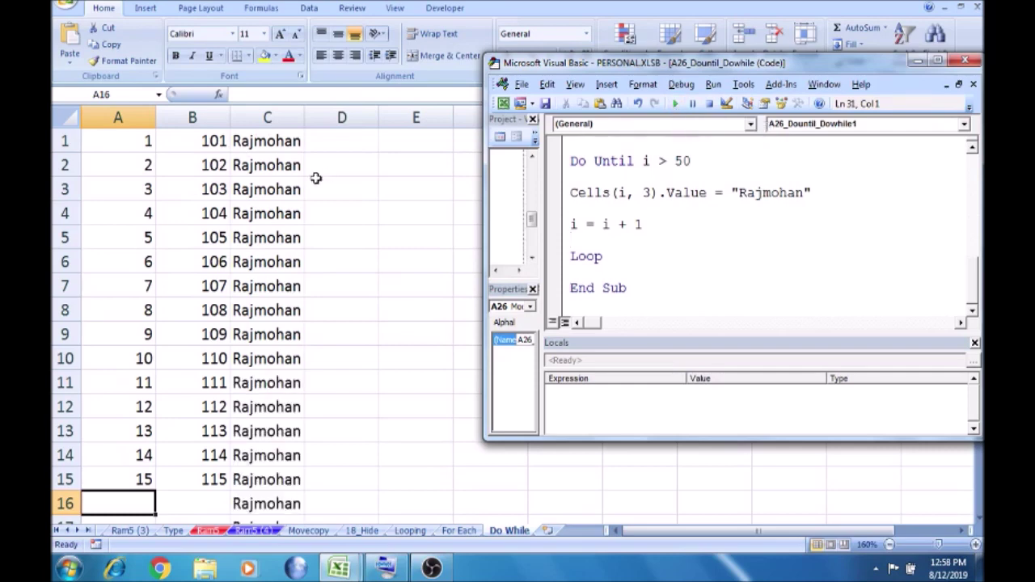
Verify on the worksheet that column C is filled down to C50, then return to the code
left_click(282, 143)
key("ctrl+Down")
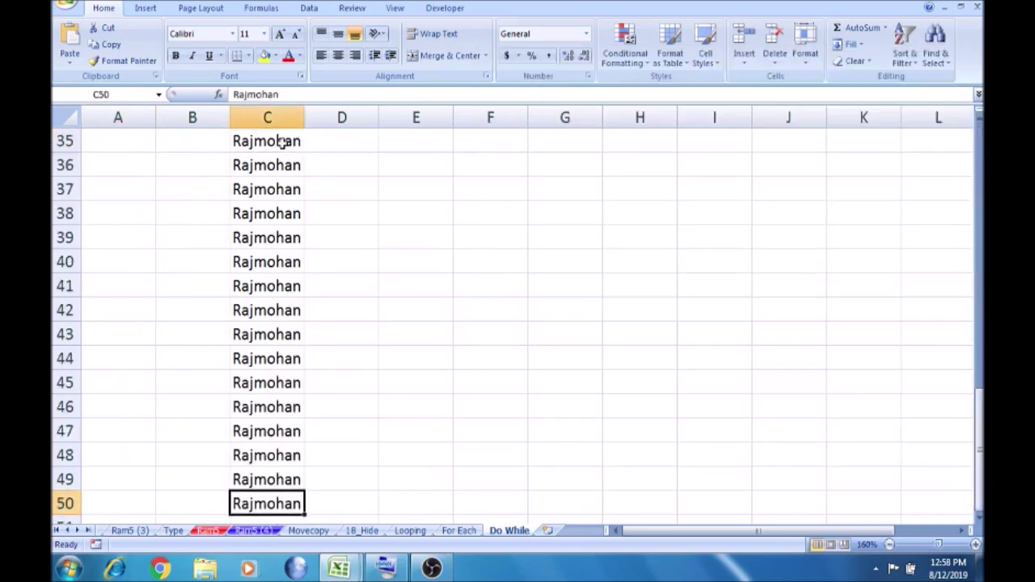
key("ctrl+Up")
key("alt+F11")
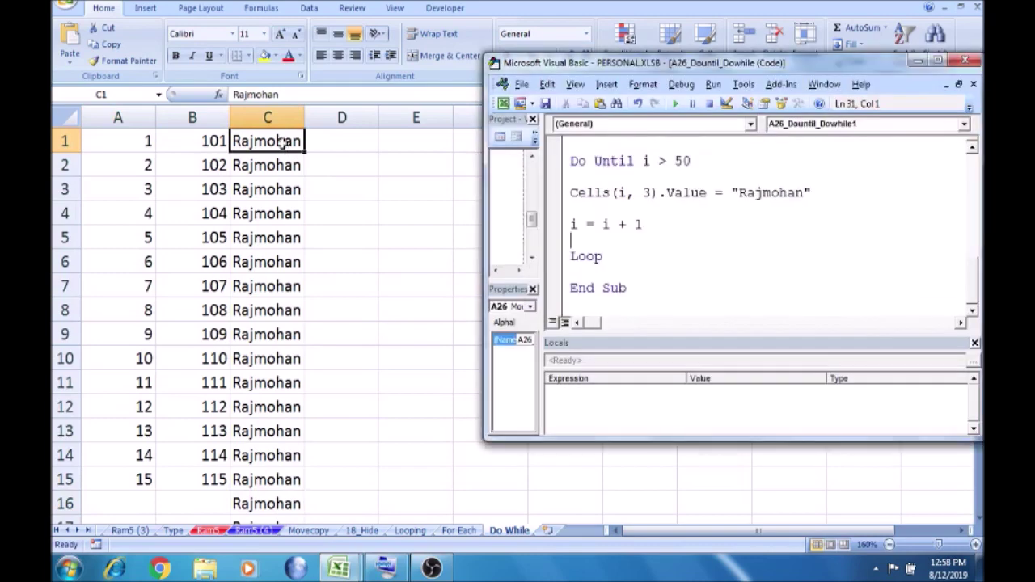
left_click(693, 192)
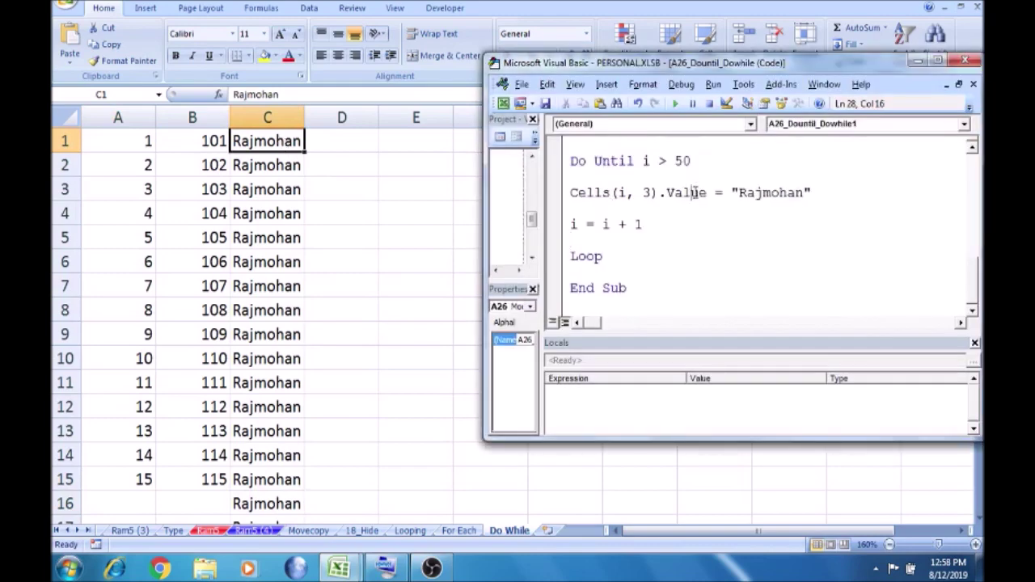